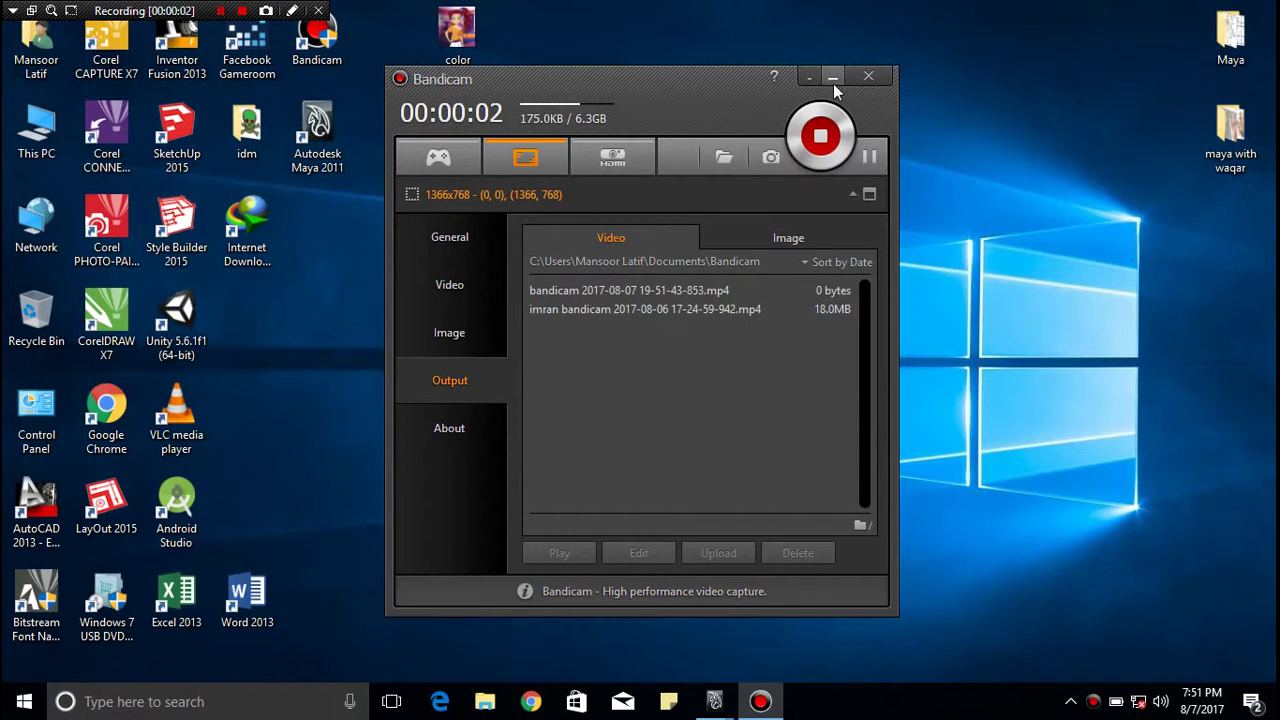
# Step: Minimize Bandicam and bring the Maya scene with the low-poly body model to the front
pyautogui.click(831, 76)
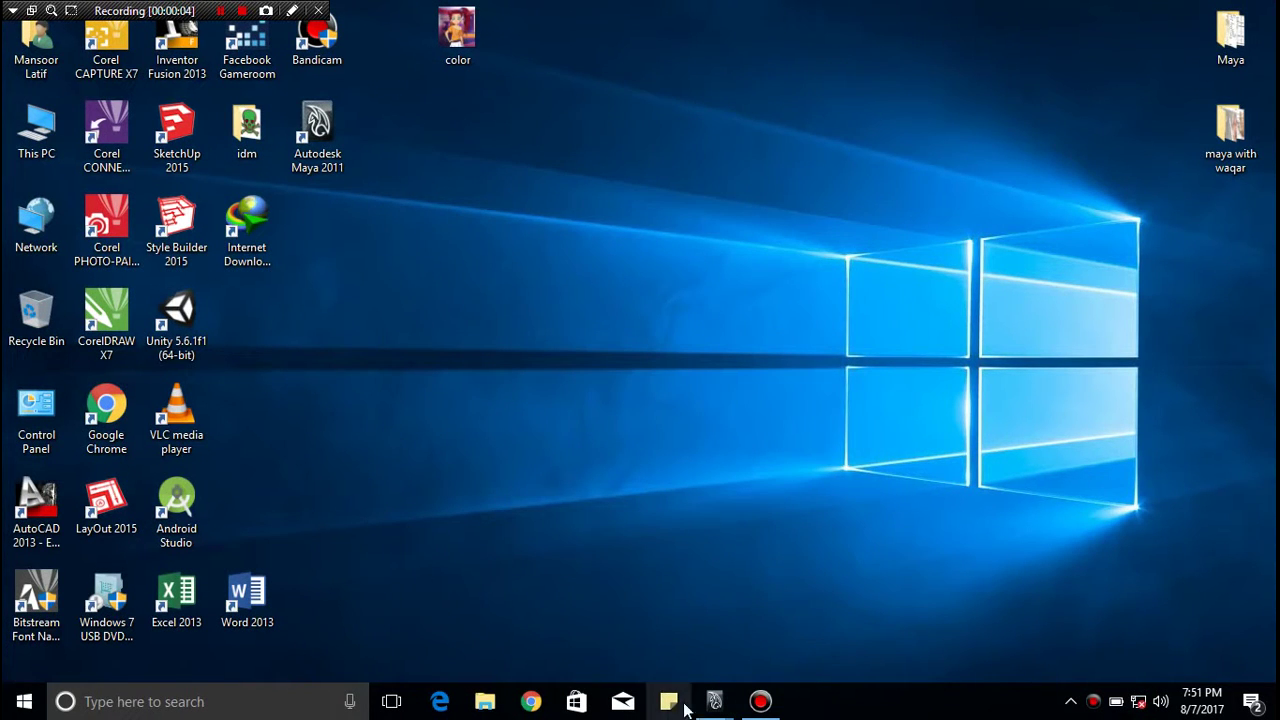
pyautogui.click(630, 622)
pyautogui.moveTo(714, 701)
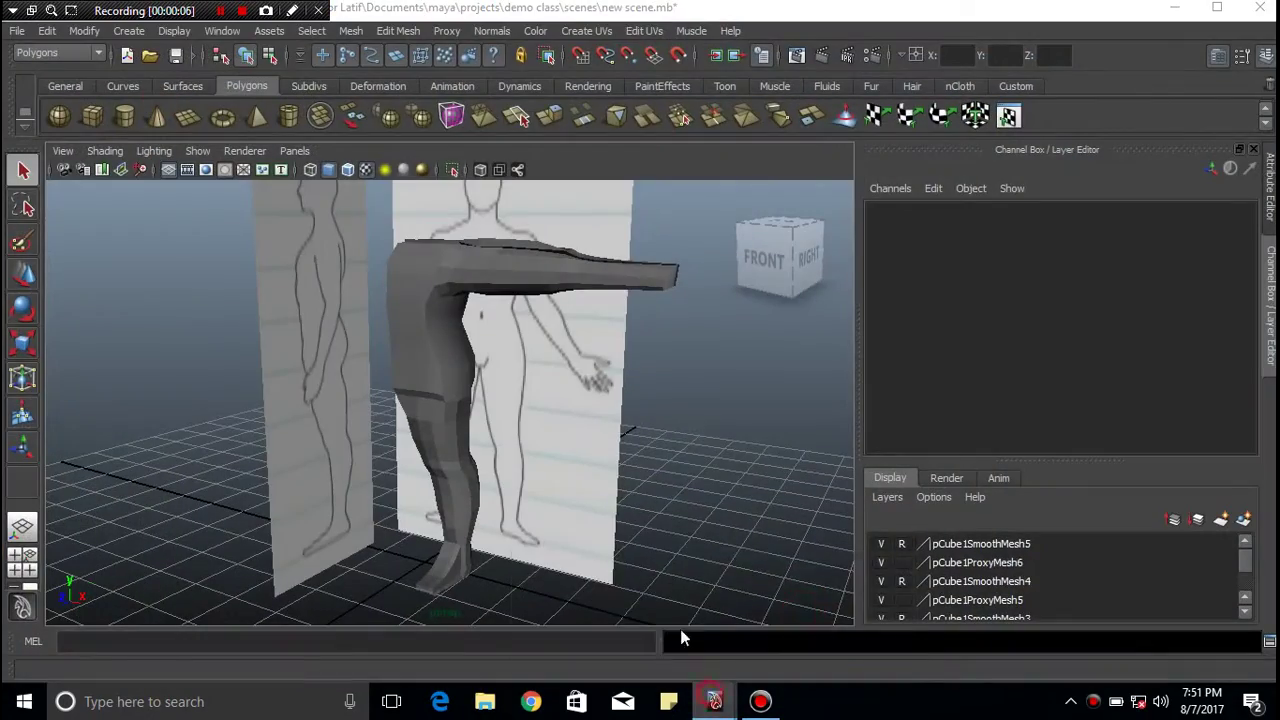
# Step: Close Maya's Output Window and move the view in closer to select the body mesh
pyautogui.click(698, 567)
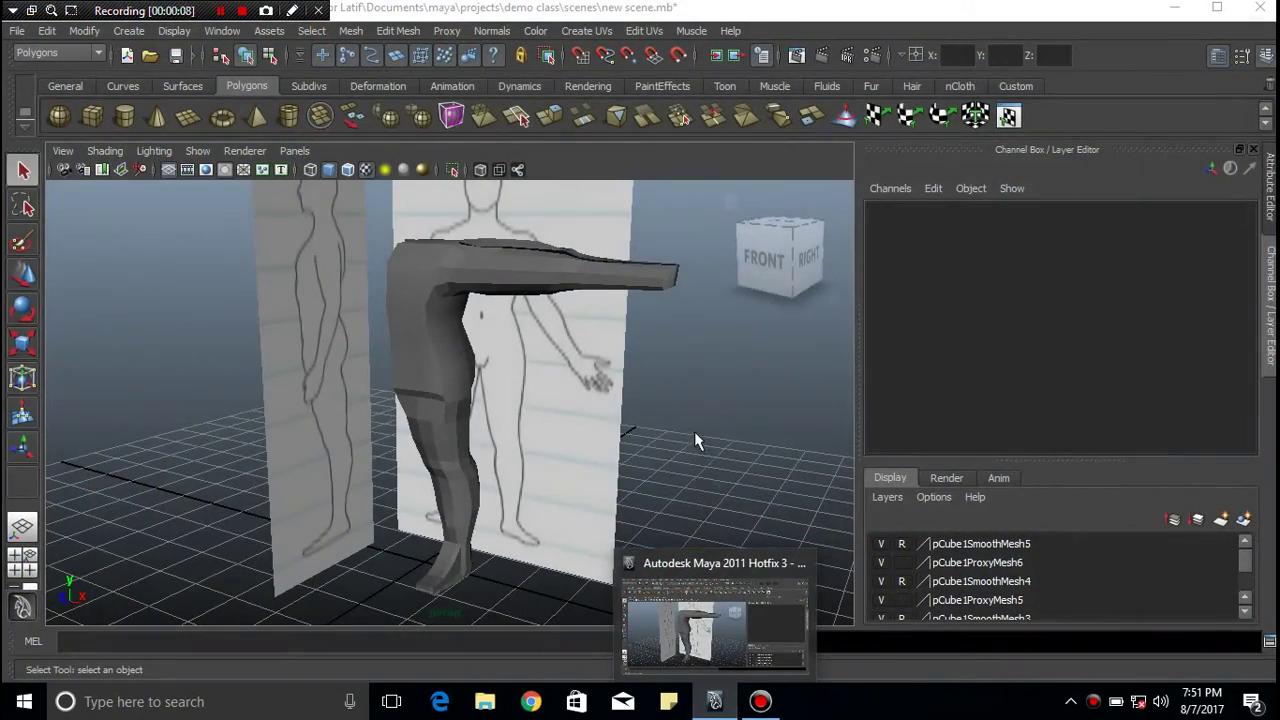
pyautogui.keyDown('alt'); pyautogui.moveTo(697, 422); pyautogui.dragTo(615, 409); pyautogui.keyUp('alt')
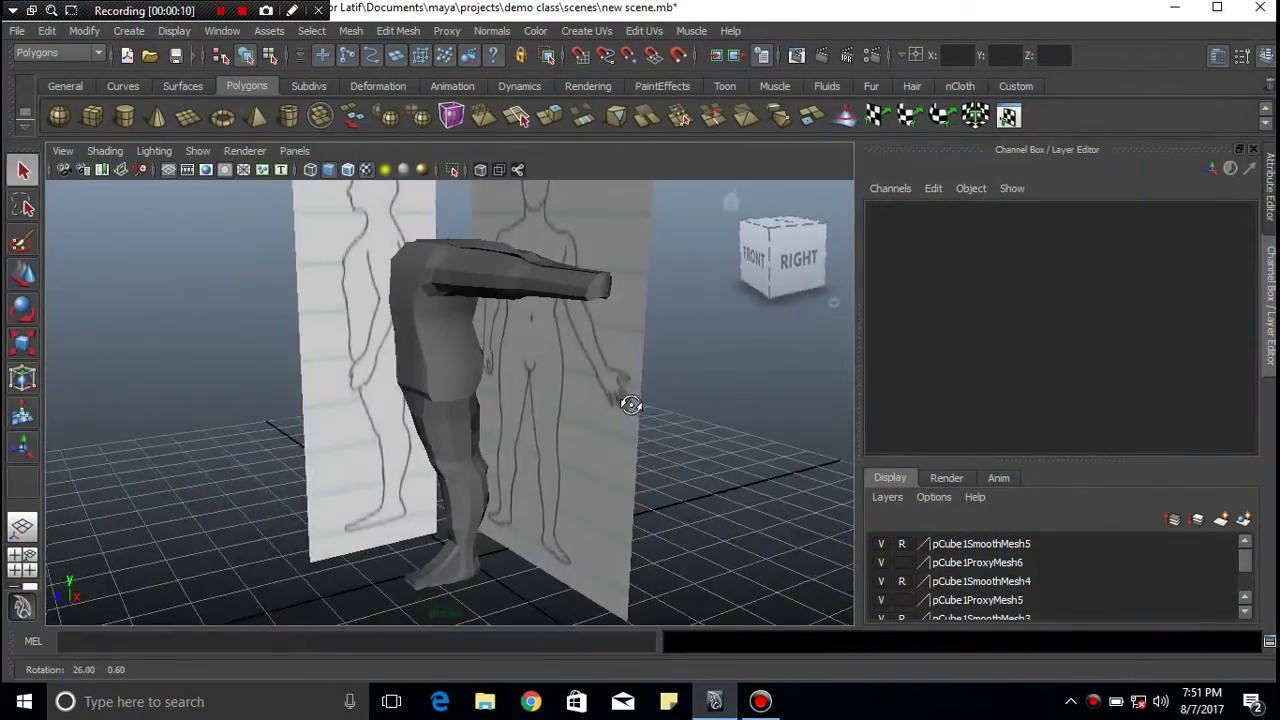
pyautogui.scroll(3, 544, 363)
pyautogui.scroll(3, 547, 326)
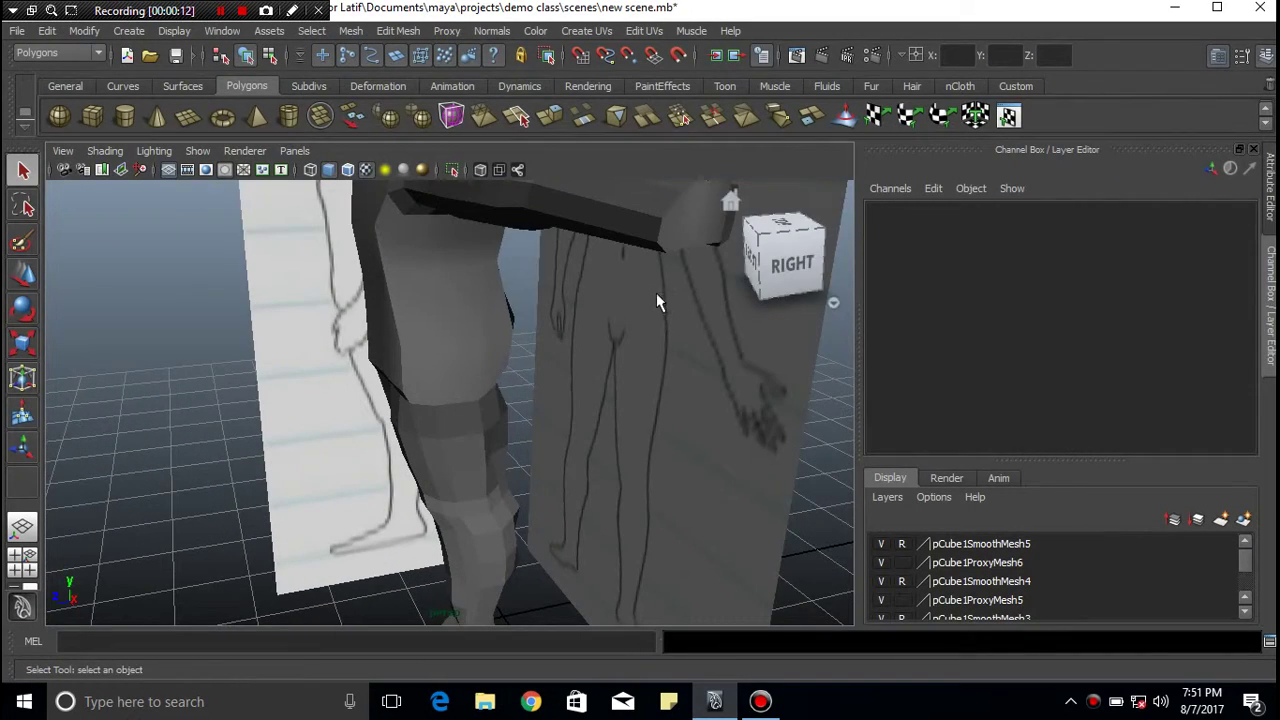
pyautogui.moveTo(656, 293)
pyautogui.keyDown('alt'); pyautogui.mouseDown(button='middle')
pyautogui.moveTo(560, 363)
pyautogui.moveTo(540, 360)
pyautogui.moveTo(584, 368)
pyautogui.mouseUp(button='middle'); pyautogui.keyUp('alt')
pyautogui.click(560, 345)
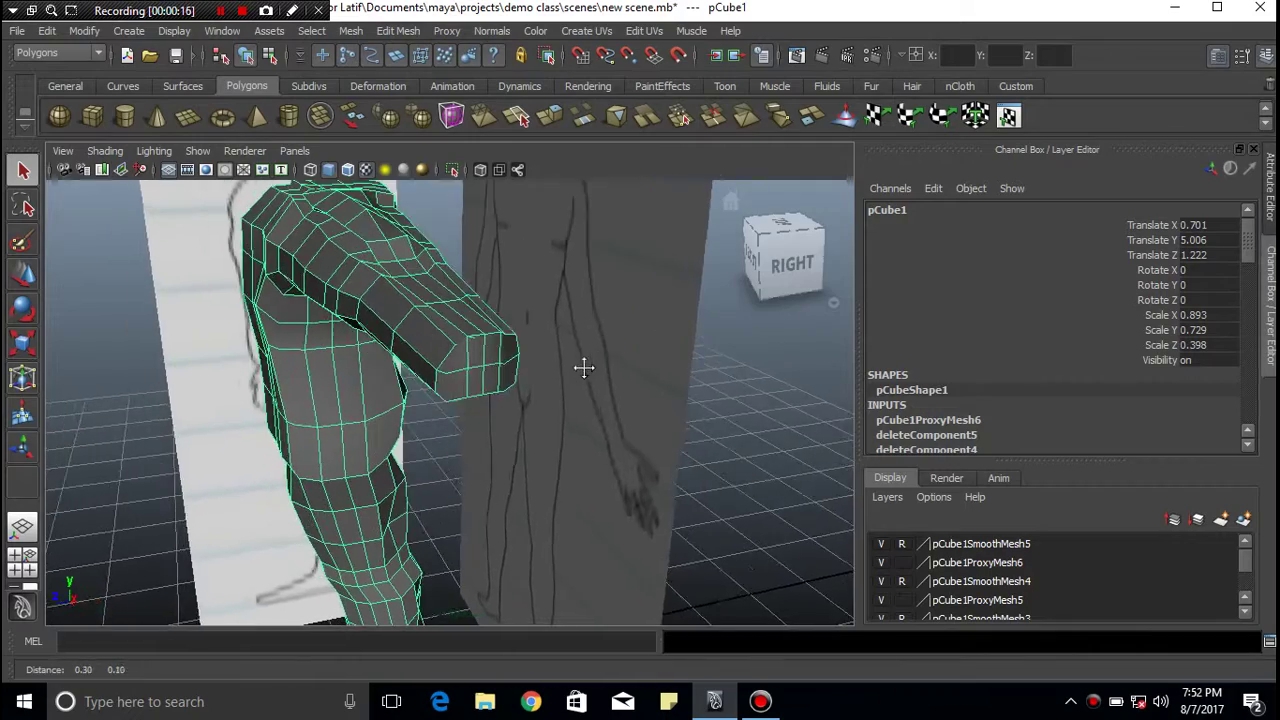
# Step: Tumble, zoom and pan the viewport to frame empty grid space beside the body
pyautogui.moveTo(584, 368)
pyautogui.keyDown('alt'); pyautogui.mouseDown()
pyautogui.moveTo(609, 384)
pyautogui.moveTo(515, 411)
pyautogui.moveTo(564, 410)
pyautogui.mouseUp(); pyautogui.keyUp('alt')
pyautogui.scroll(-5, 515, 411)
pyautogui.scroll(-1, 668, 422)
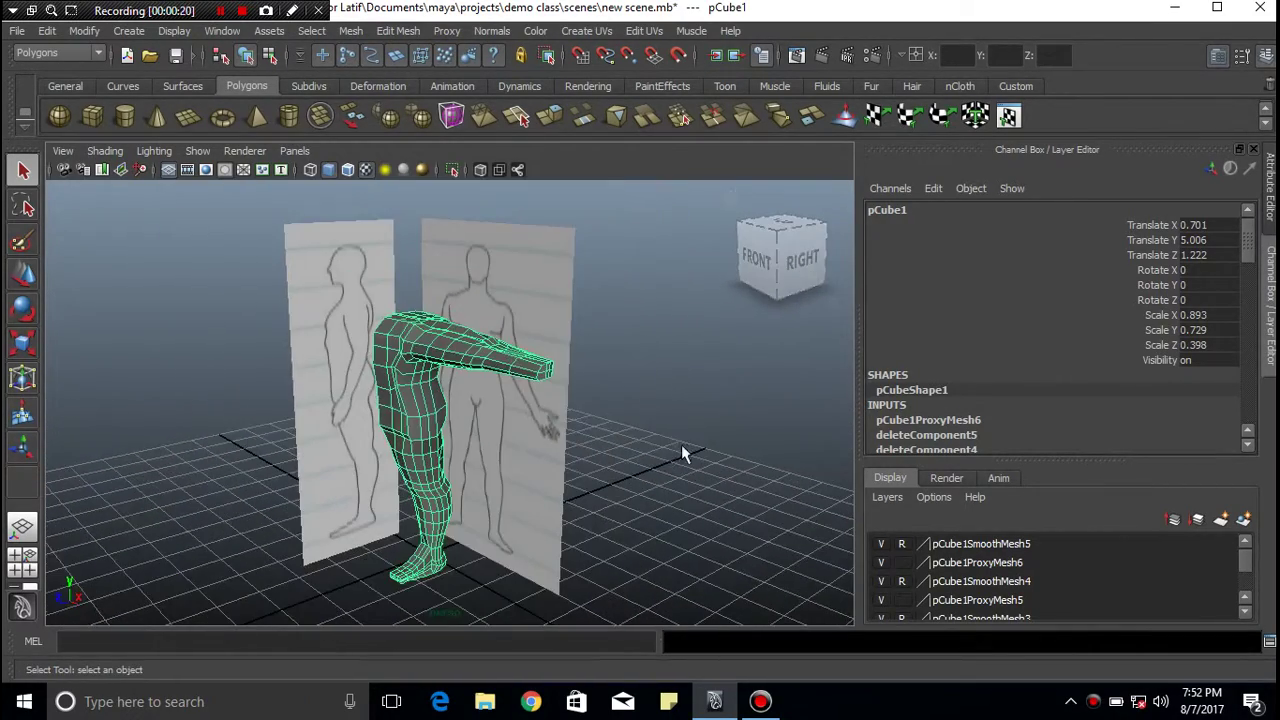
pyautogui.moveTo(681, 454)
pyautogui.keyDown('alt'); pyautogui.mouseDown()
pyautogui.moveTo(609, 363)
pyautogui.moveTo(569, 411)
pyautogui.moveTo(620, 403)
pyautogui.mouseUp(); pyautogui.keyUp('alt')
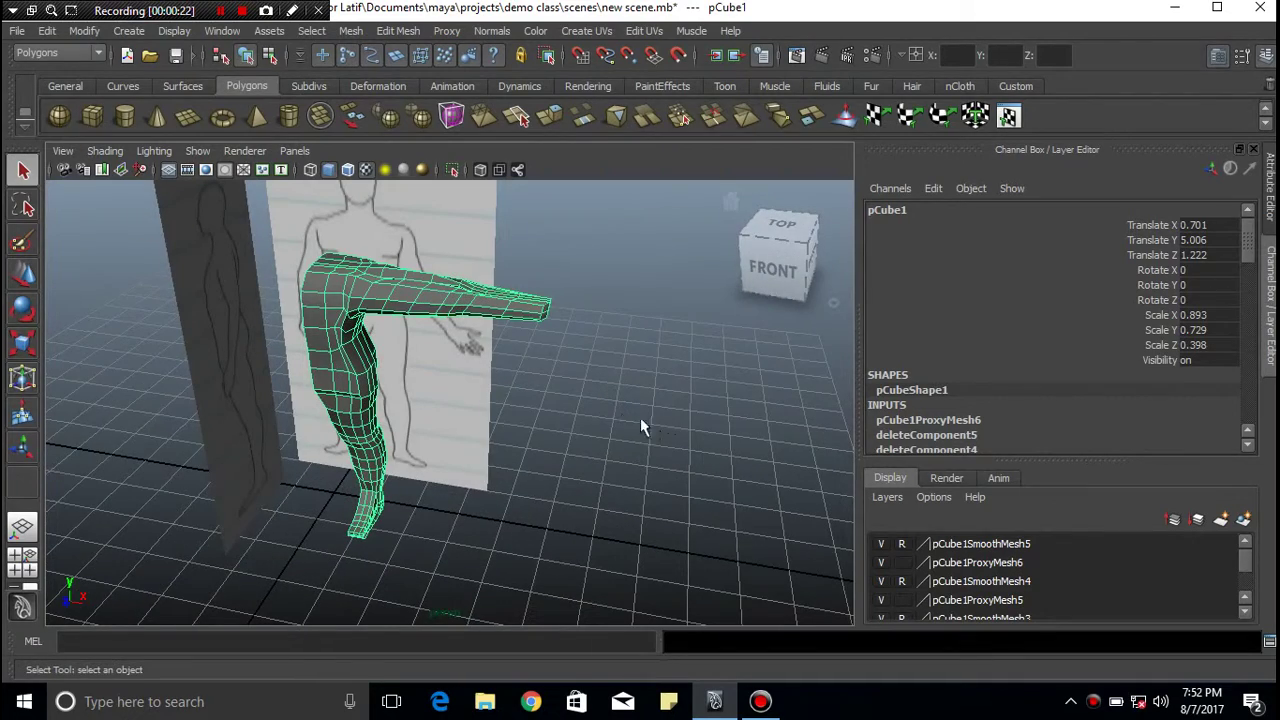
pyautogui.scroll(2, 597, 414)
pyautogui.scroll(1, 571, 414)
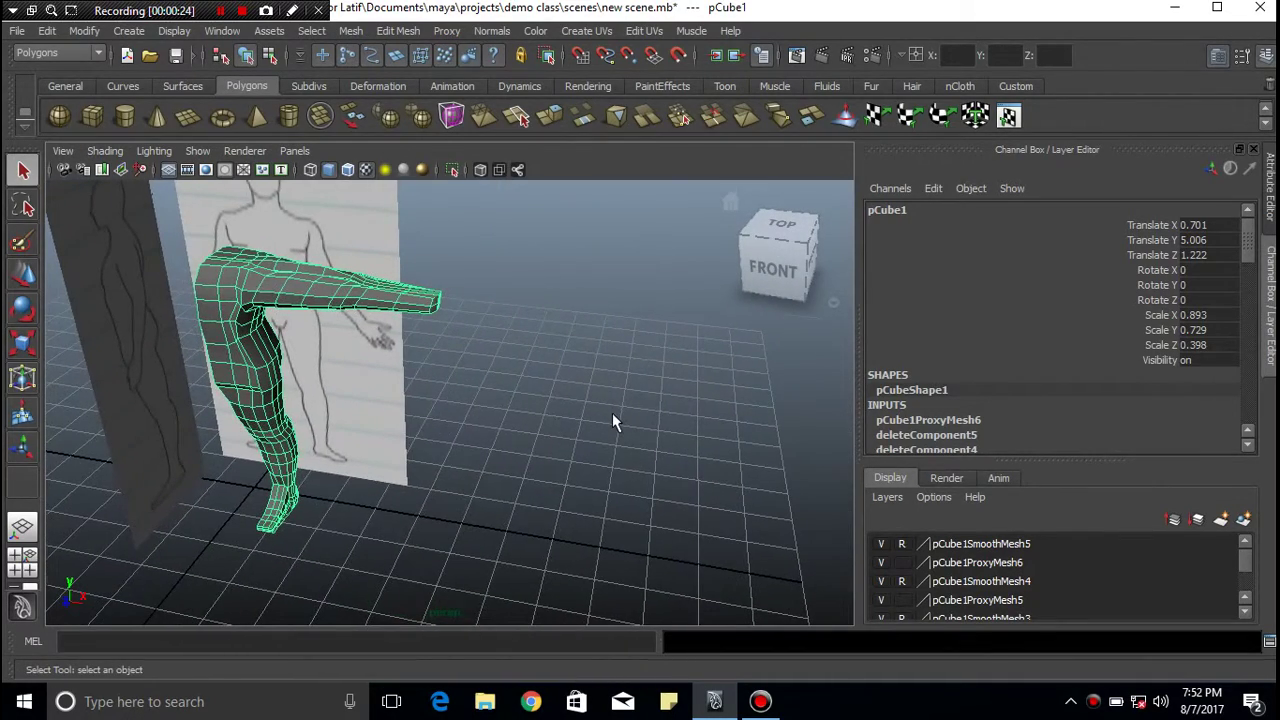
pyautogui.scroll(3, 612, 418)
pyautogui.scroll(-1, 613, 423)
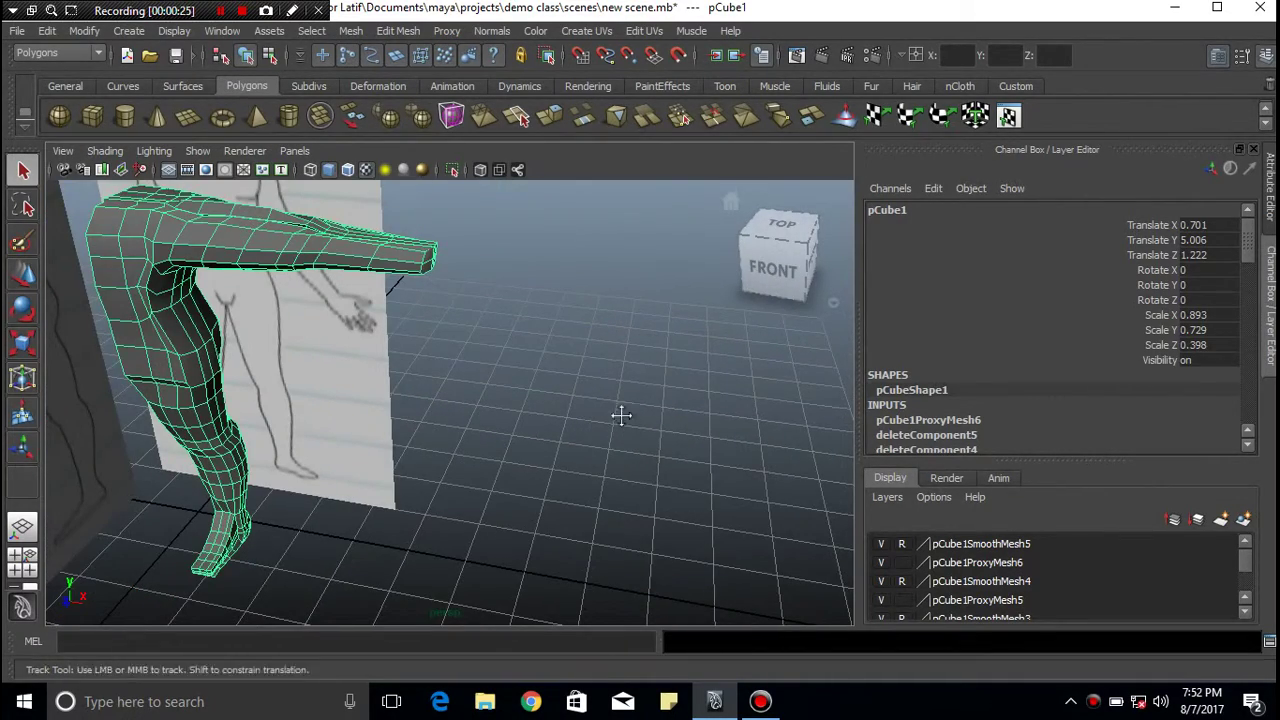
pyautogui.keyDown('alt'); pyautogui.moveTo(622, 417); pyautogui.dragTo(521, 437, button='middle'); pyautogui.keyUp('alt')
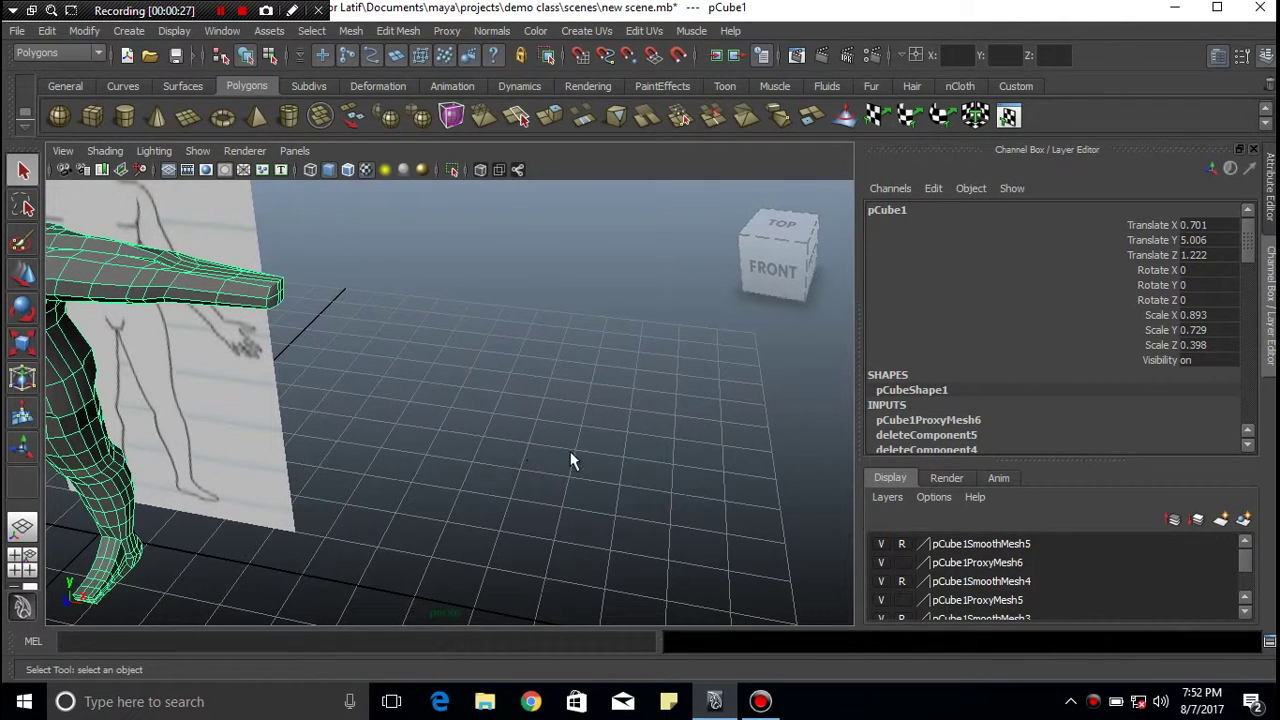
pyautogui.scroll(1, 533, 468)
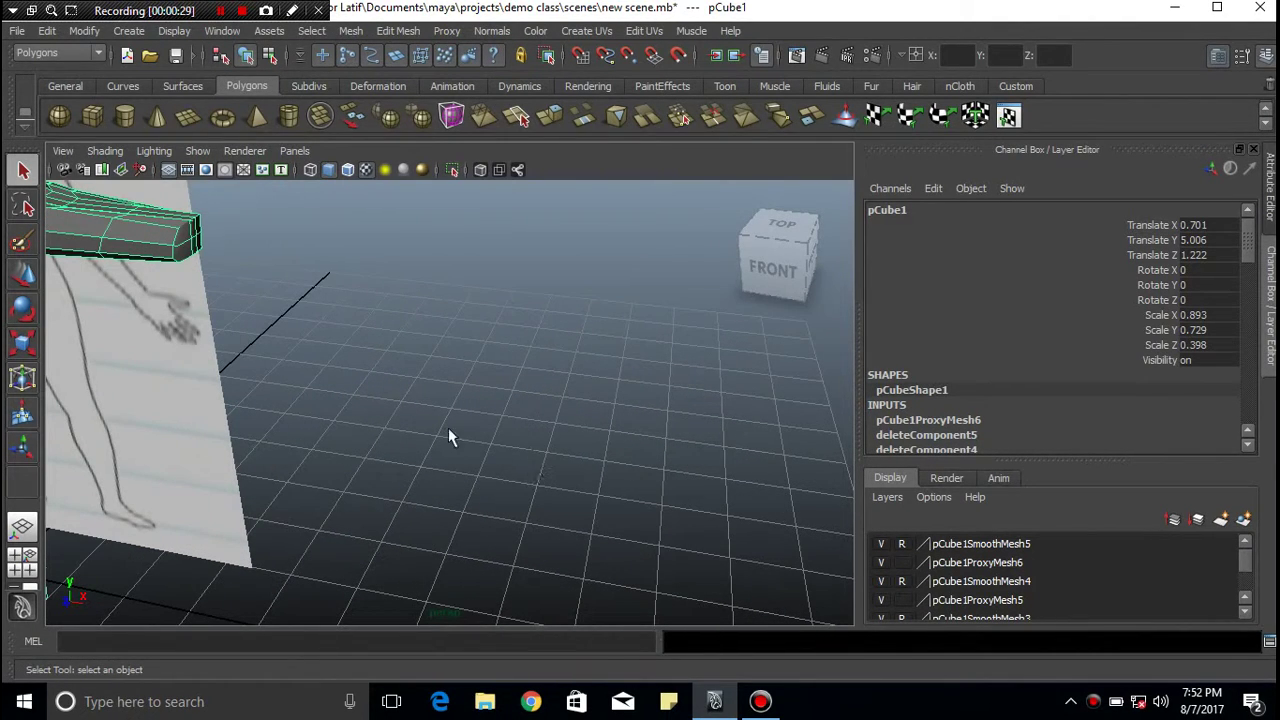
pyautogui.keyDown('alt'); pyautogui.moveTo(277, 294); pyautogui.dragTo(466, 403, button='middle'); pyautogui.keyUp('alt')
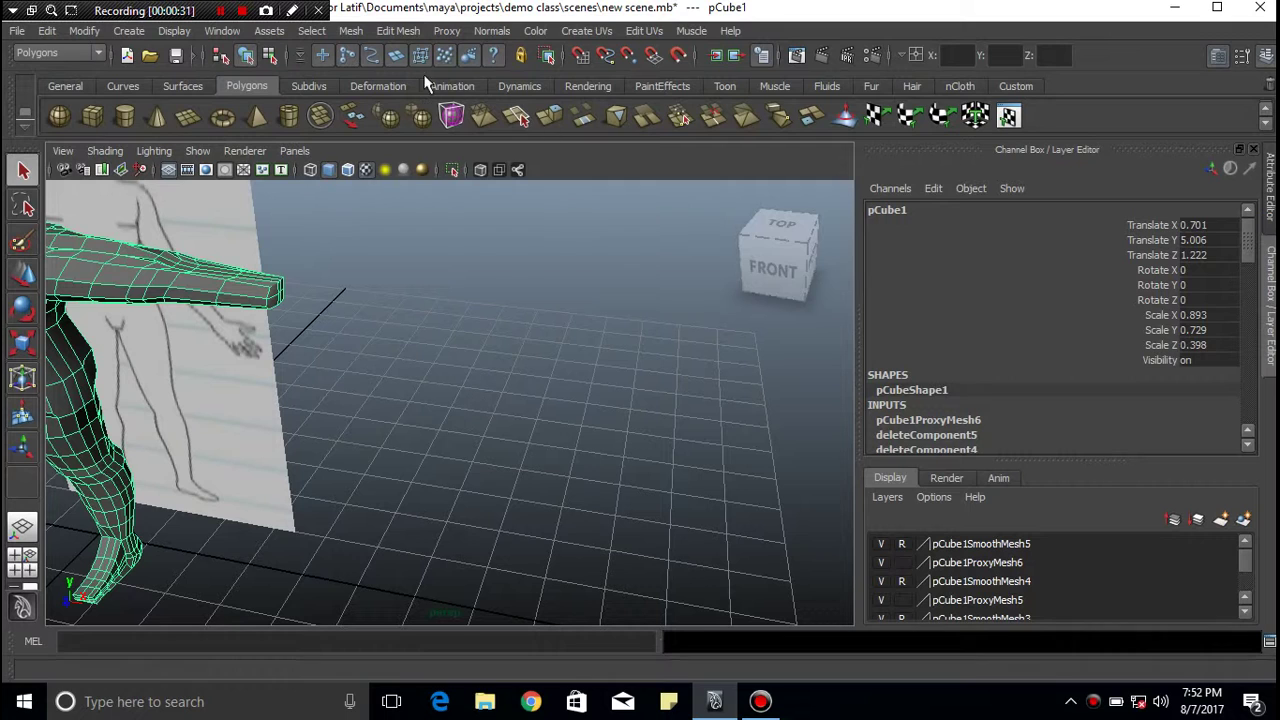
# Step: Draw a polygon cylinder on the empty grid and duplicate it in place as pCylinder2
pyautogui.click(125, 115)
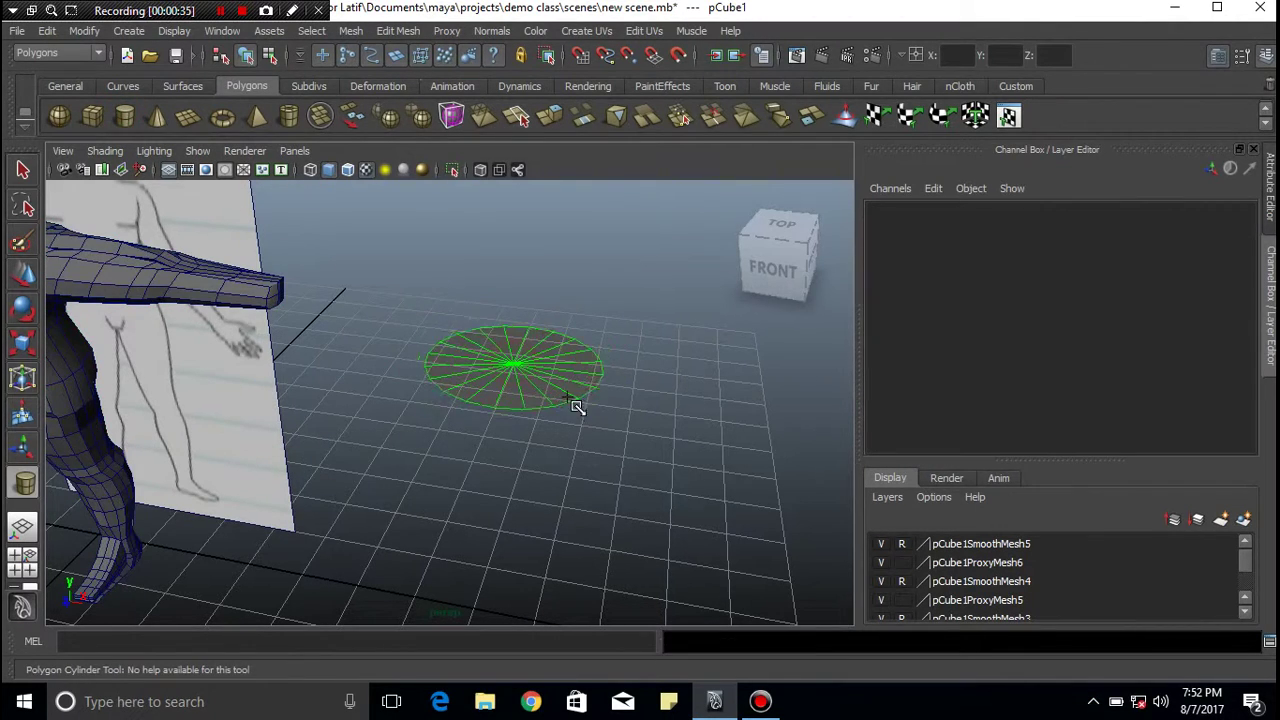
pyautogui.moveTo(547, 400)
pyautogui.mouseDown()
pyautogui.moveTo(566, 380)
pyautogui.moveTo(561, 300)
pyautogui.mouseUp()
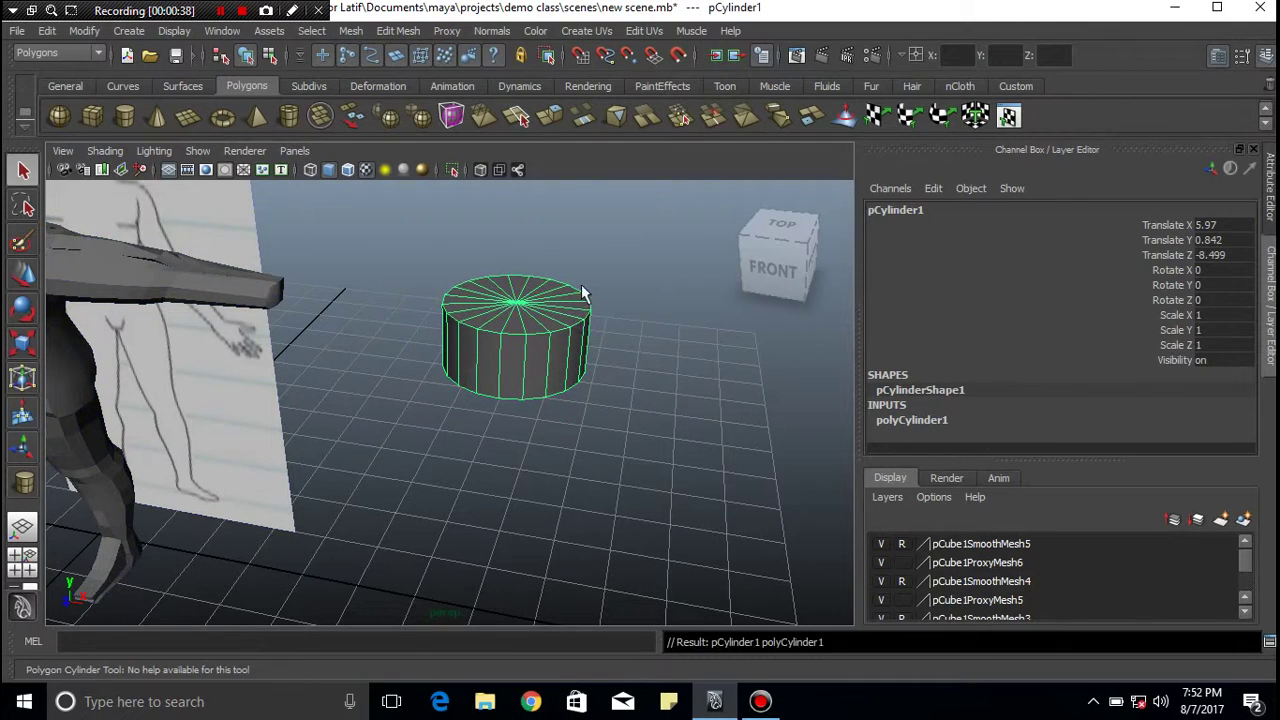
pyautogui.scroll(2, 640, 323)
pyautogui.scroll(2, 640, 323)
pyautogui.scroll(2, 640, 323)
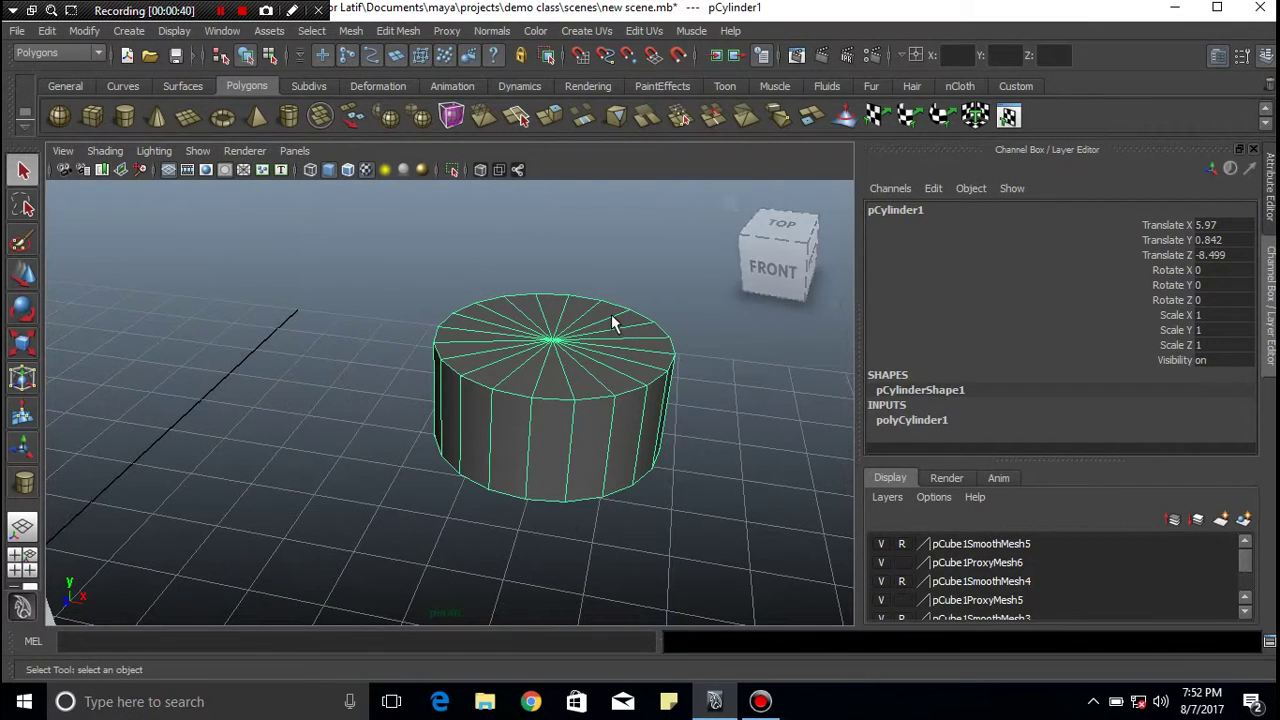
pyautogui.keyDown('alt'); pyautogui.moveTo(611, 314); pyautogui.dragTo(554, 372, button='middle'); pyautogui.keyUp('alt')
pyautogui.press('w')
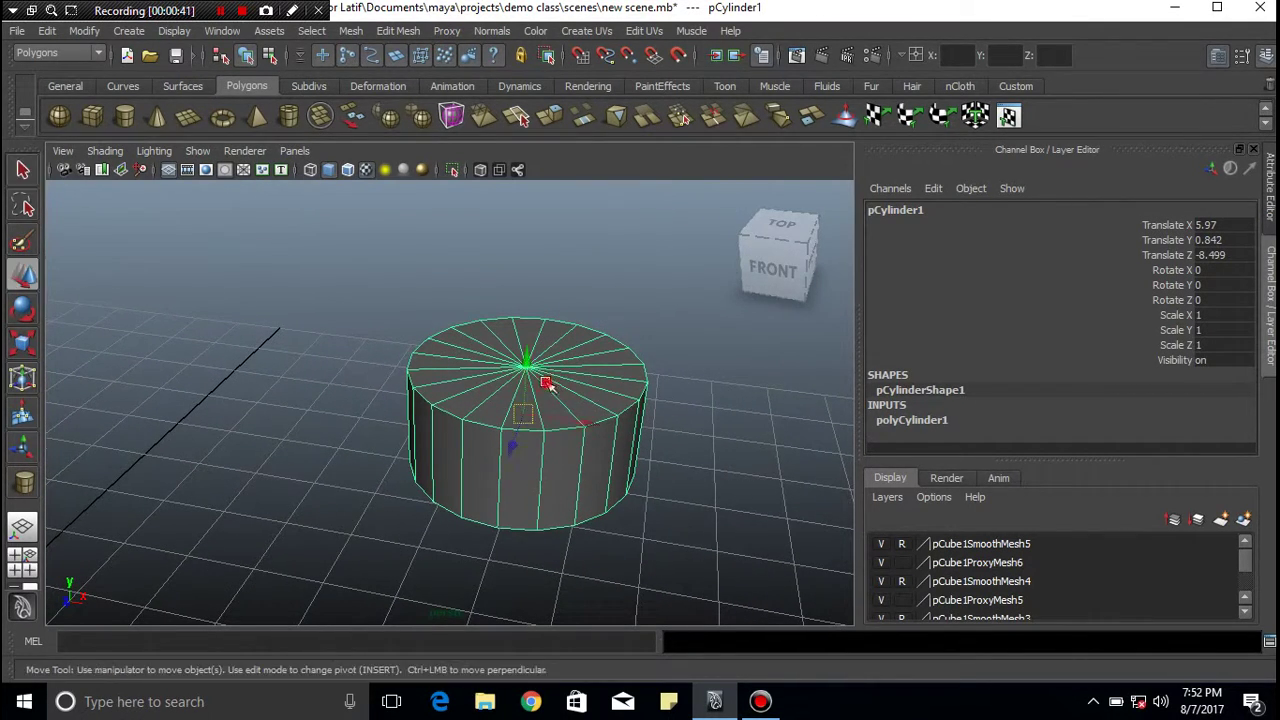
pyautogui.hotkey('ctrl', 'd')
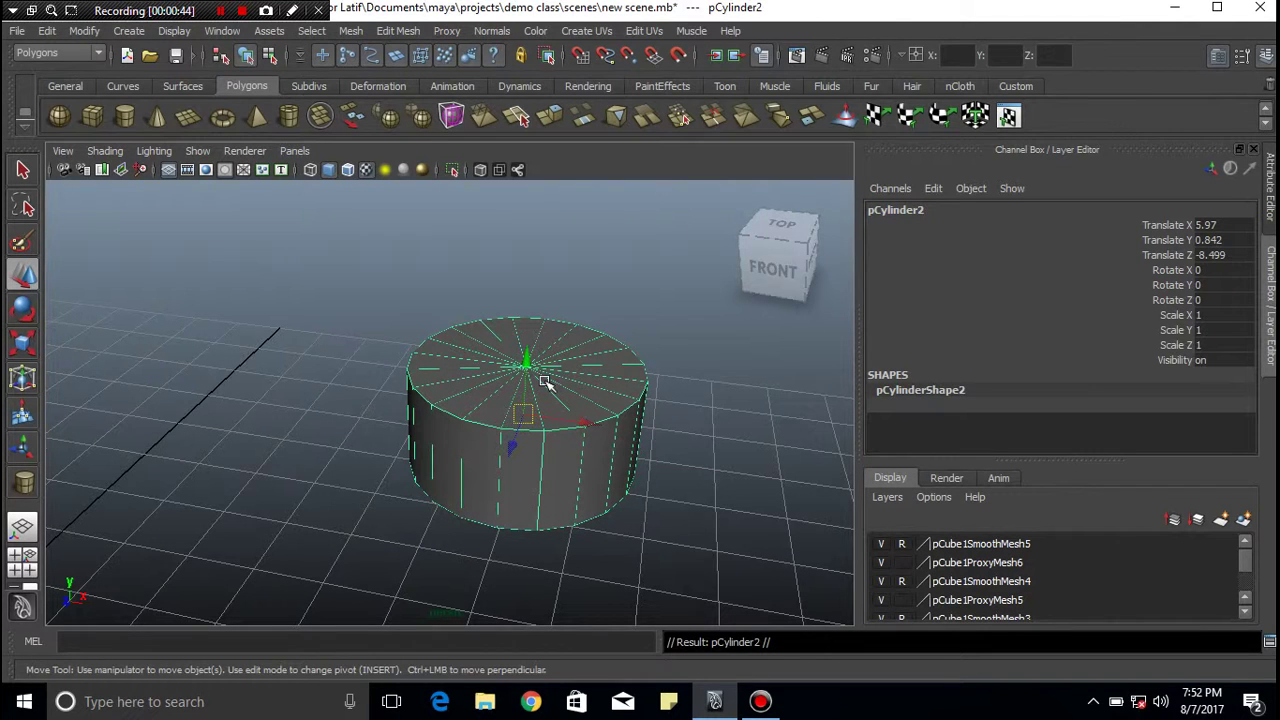
# Step: Raise pCylinder2 to Translate Y 4.264, directly above pCylinder1
pyautogui.moveTo(526, 362); pyautogui.dragTo(558, 178)
pyautogui.keyDown('alt'); pyautogui.moveTo(609, 360); pyautogui.dragTo(524, 441); pyautogui.keyUp('alt')
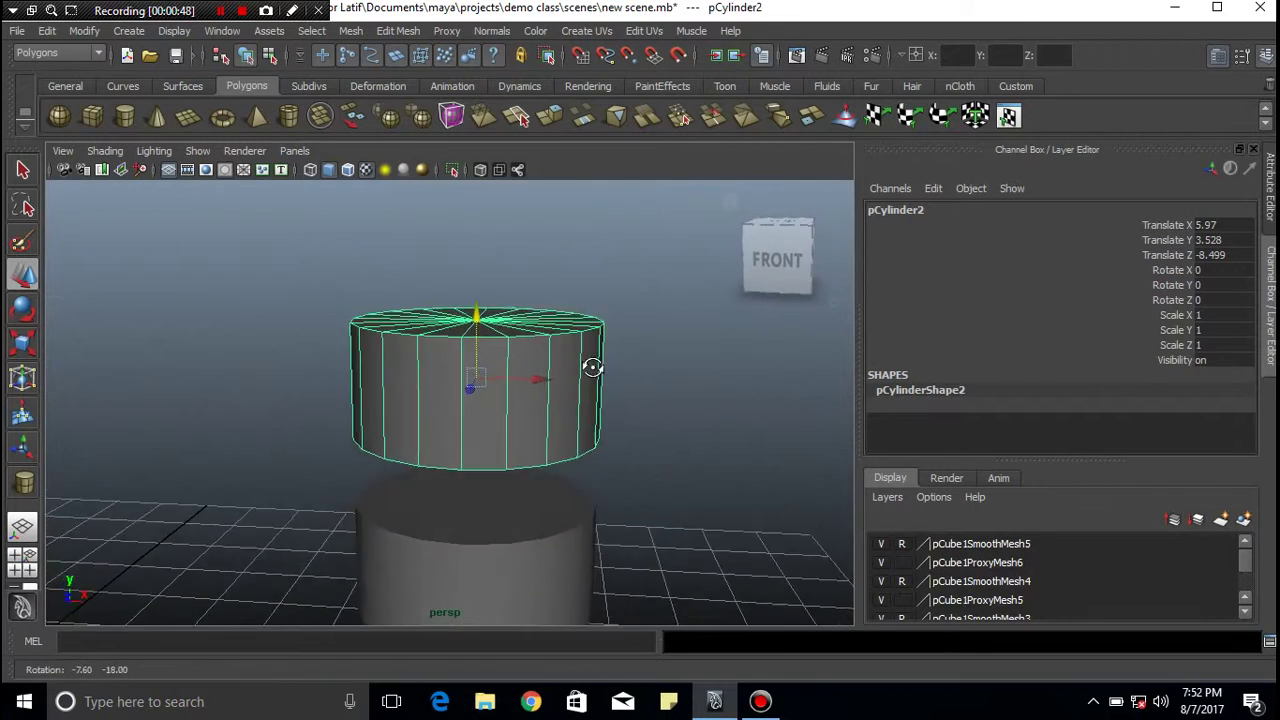
pyautogui.moveTo(524, 441)
pyautogui.mouseDown(button='middle')
pyautogui.moveTo(571, 337)
pyautogui.moveTo(551, 386)
pyautogui.mouseUp(button='middle')
pyautogui.scroll(3, 545, 395)
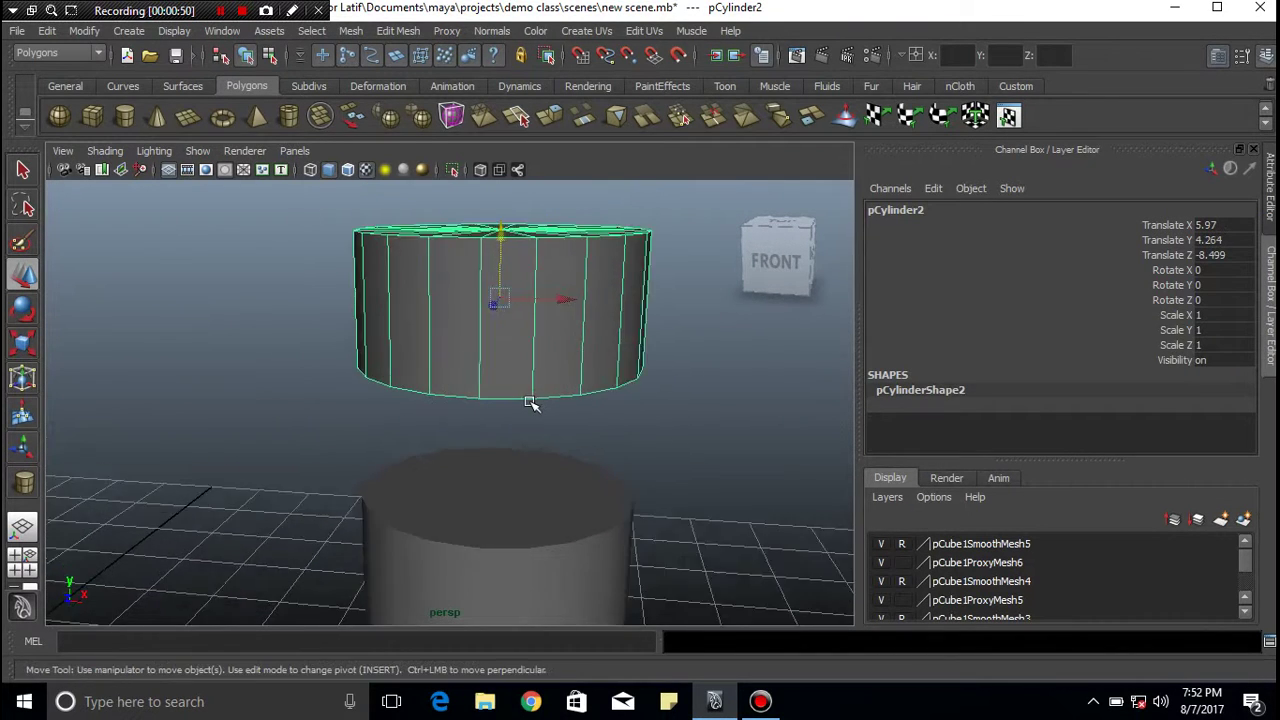
pyautogui.scroll(2, 530, 403)
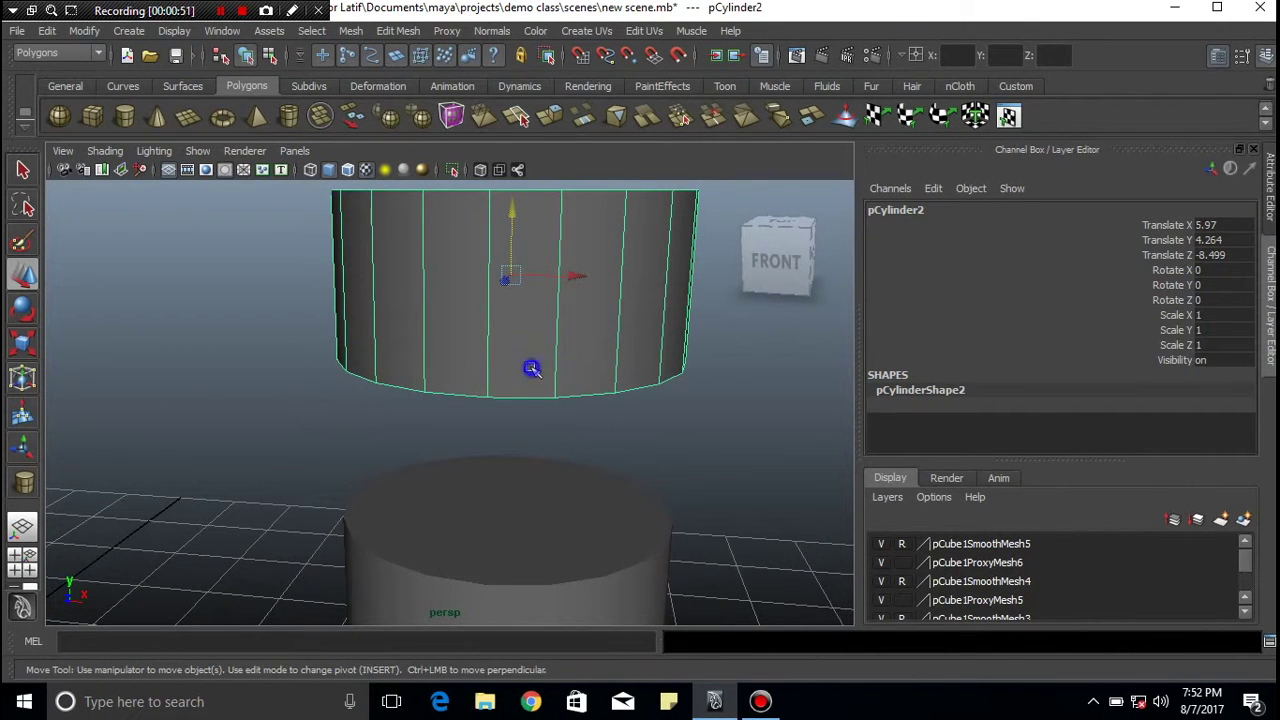
pyautogui.click(533, 369)
pyautogui.press('q')
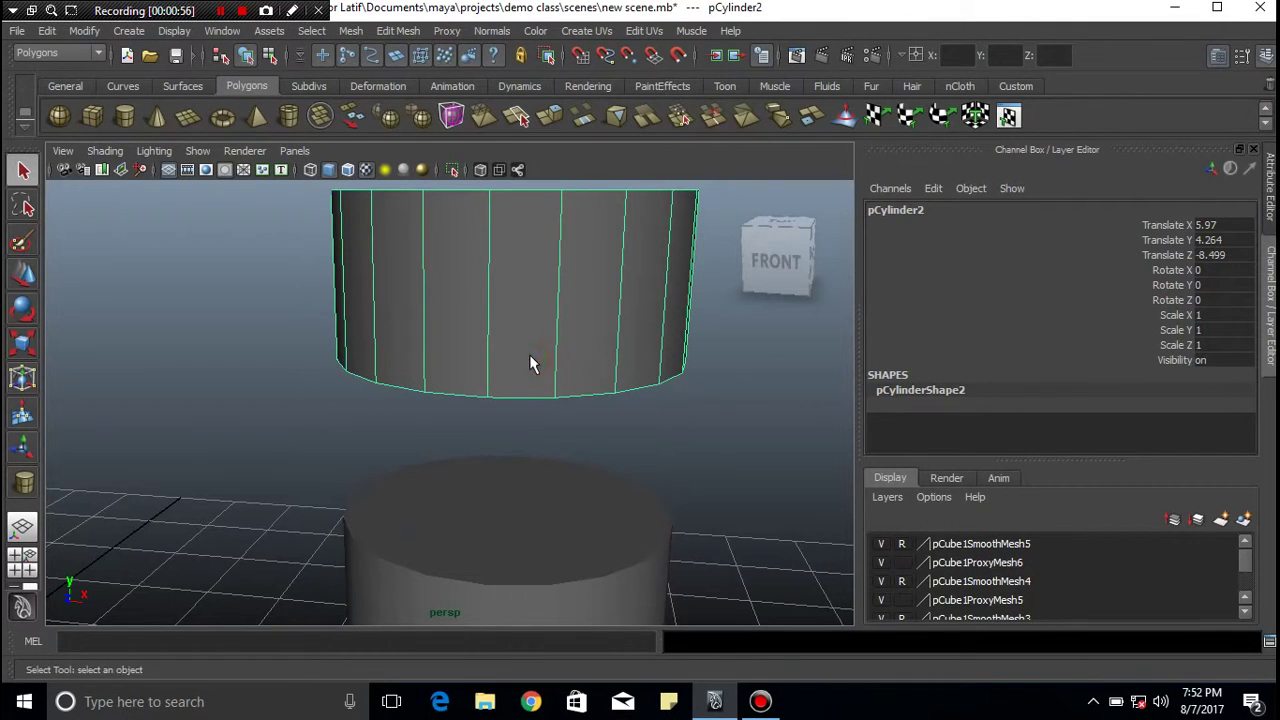
pyautogui.rightClick(529, 355)
# Step: Delete one side face of the upper cylinder and select a bottom vertex at the gap
pyautogui.moveTo(530, 360)
pyautogui.mouseDown(button='right')
pyautogui.moveTo(505, 357)
pyautogui.moveTo(530, 412)
pyautogui.mouseUp(button='right')
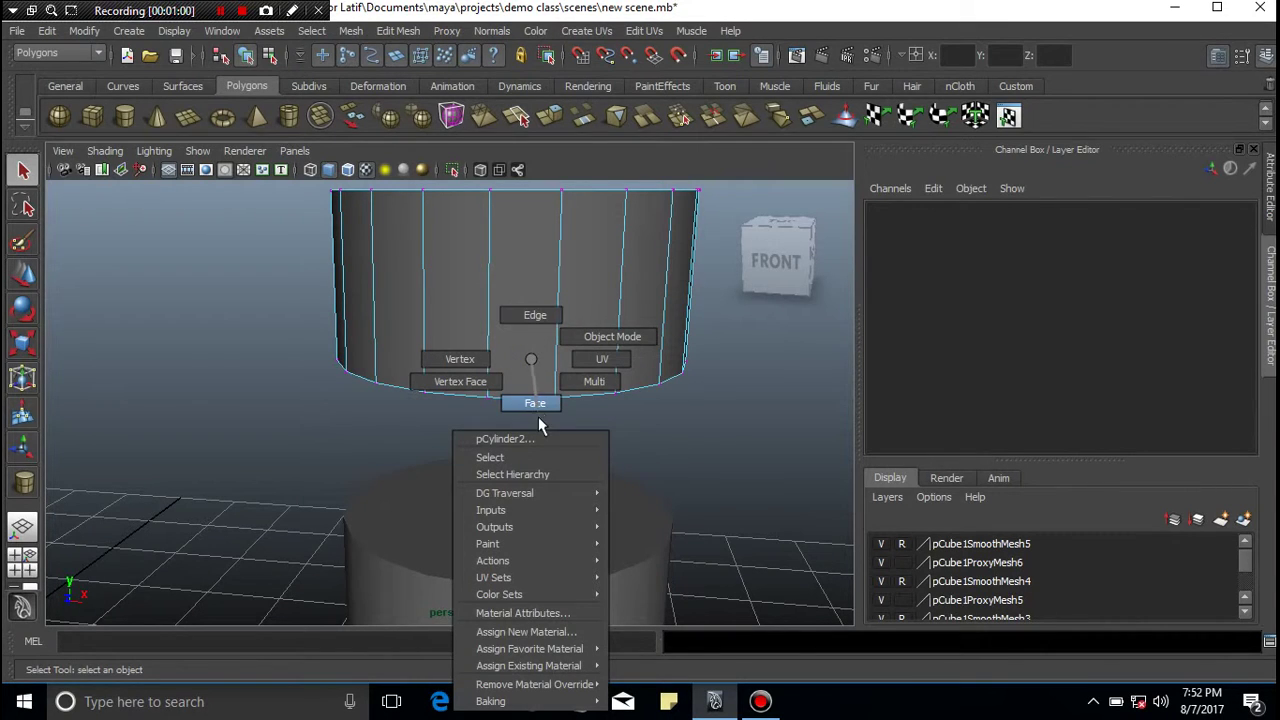
pyautogui.click(549, 357)
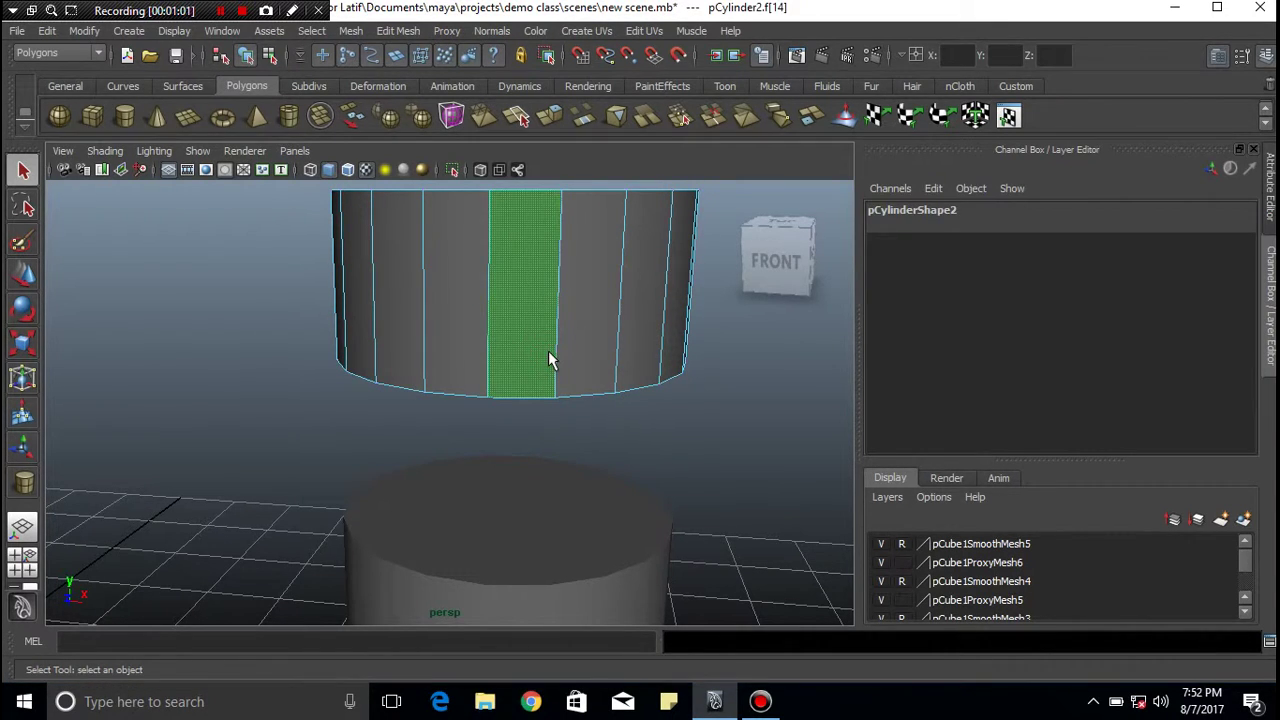
pyautogui.press('Delete')
pyautogui.moveTo(566, 322)
pyautogui.keyDown('alt'); pyautogui.mouseDown()
pyautogui.moveTo(538, 330)
pyautogui.moveTo(578, 285)
pyautogui.moveTo(531, 415)
pyautogui.moveTo(559, 281)
pyautogui.moveTo(523, 463)
pyautogui.moveTo(491, 363)
pyautogui.moveTo(517, 371)
pyautogui.moveTo(523, 402)
pyautogui.mouseUp(); pyautogui.keyUp('alt')
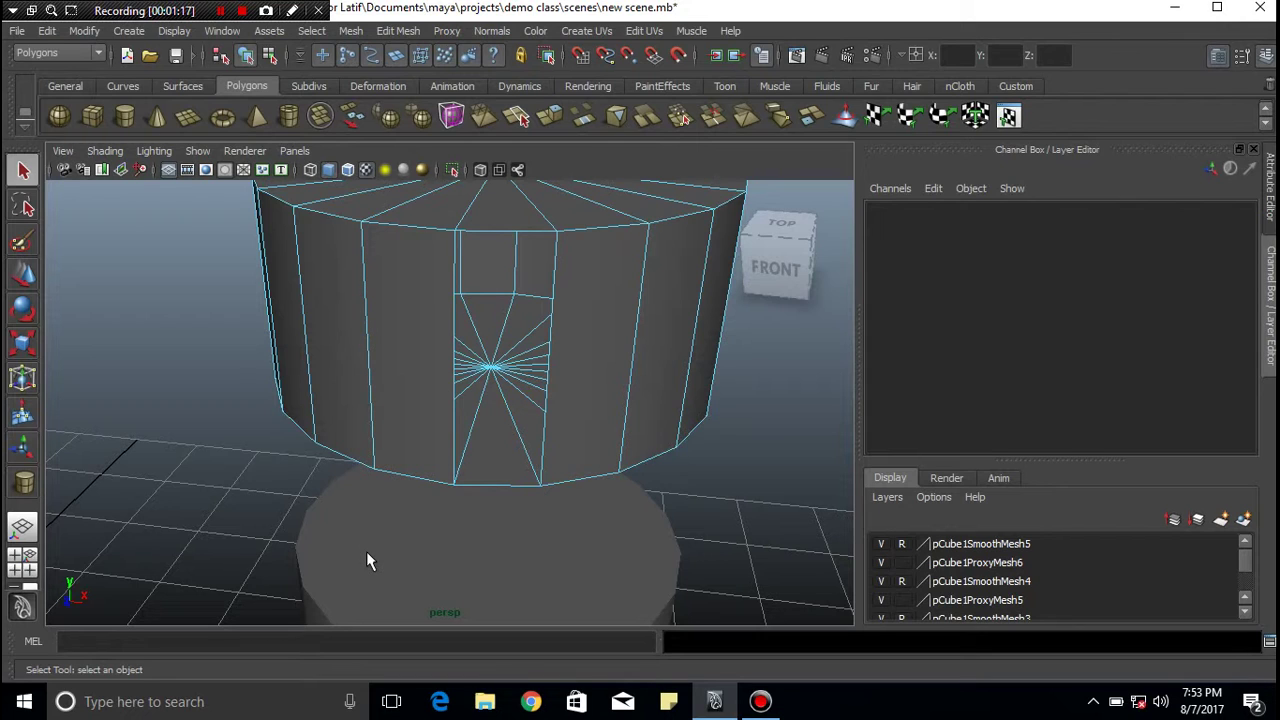
pyautogui.keyDown('alt'); pyautogui.moveTo(408, 534); pyautogui.dragTo(408, 537); pyautogui.keyUp('alt')
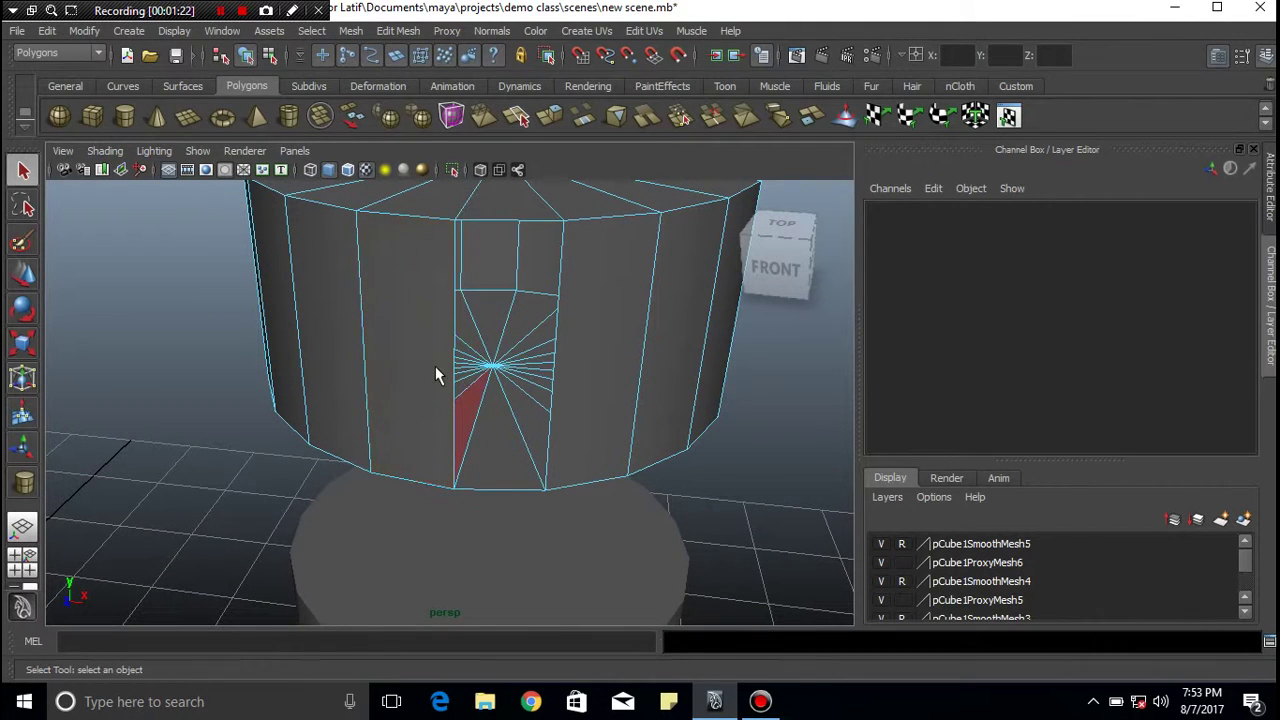
pyautogui.moveTo(434, 368); pyautogui.dragTo(367, 368, button='right')
pyautogui.click(452, 488)
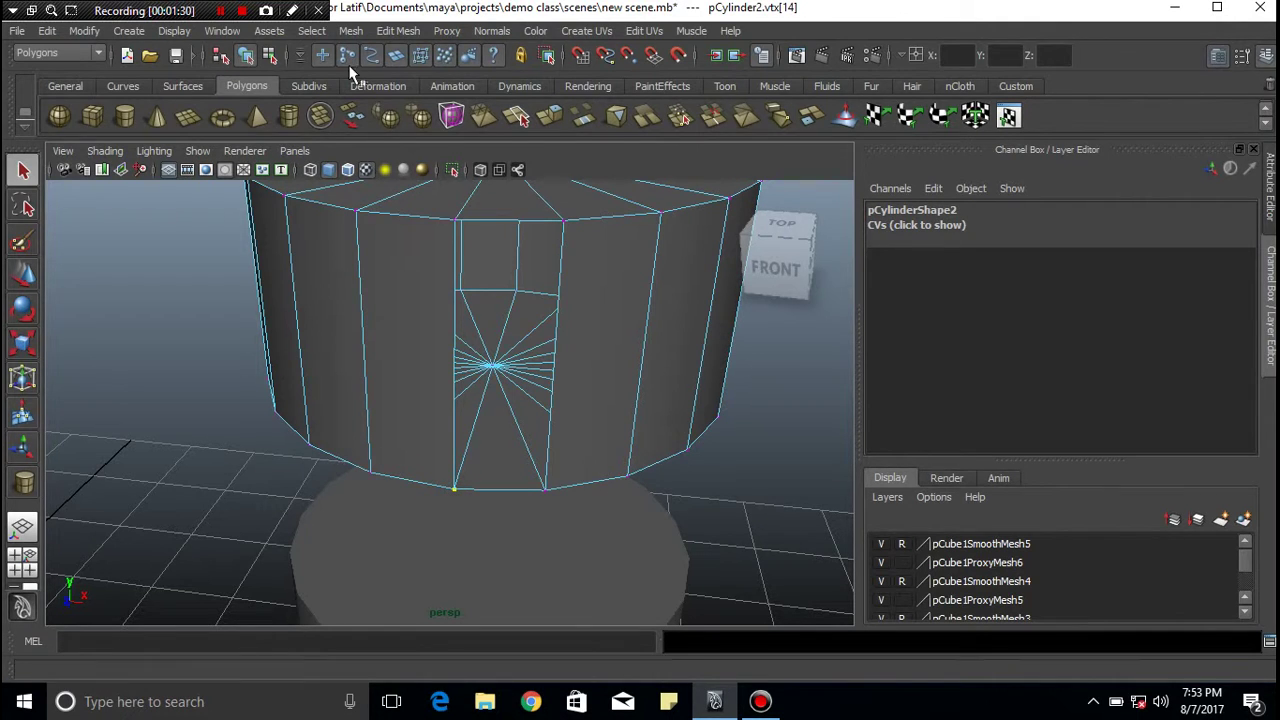
# Step: Use Edit Mesh > Merge Vertex Tool to drag a bottom-rim vertex onto its neighbour, then undo it
pyautogui.click(350, 31)
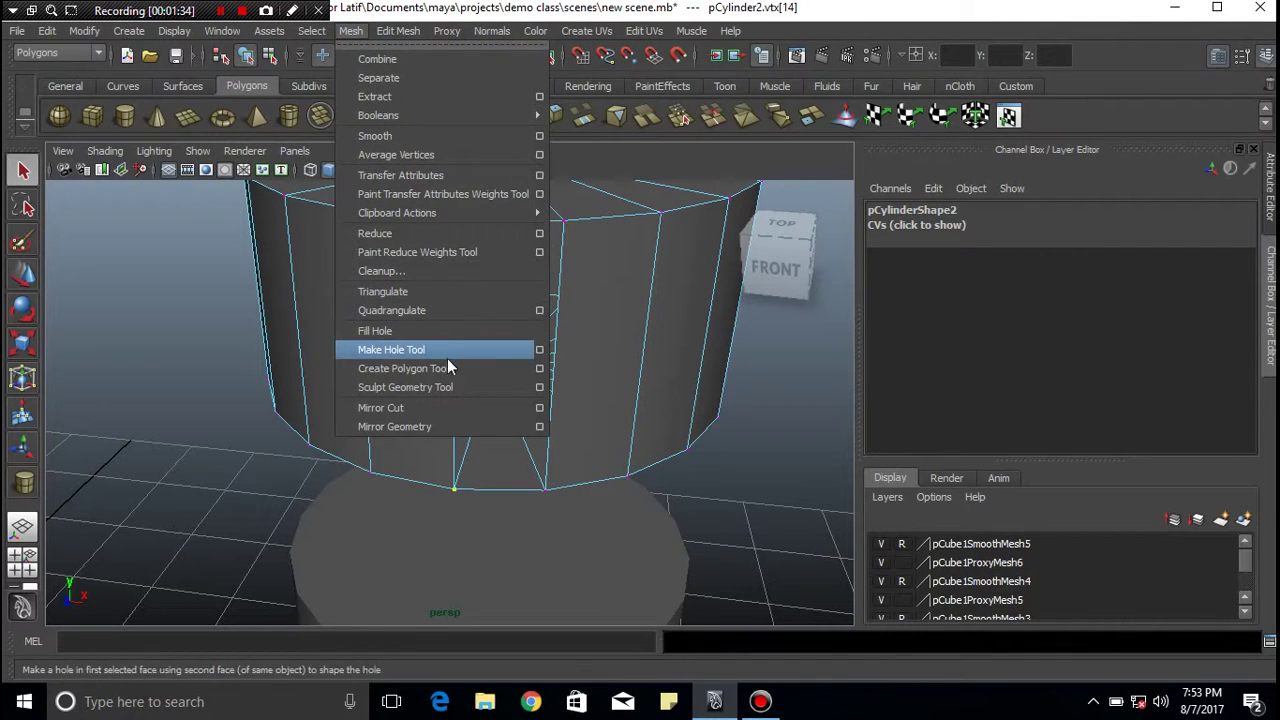
pyautogui.click(398, 31)
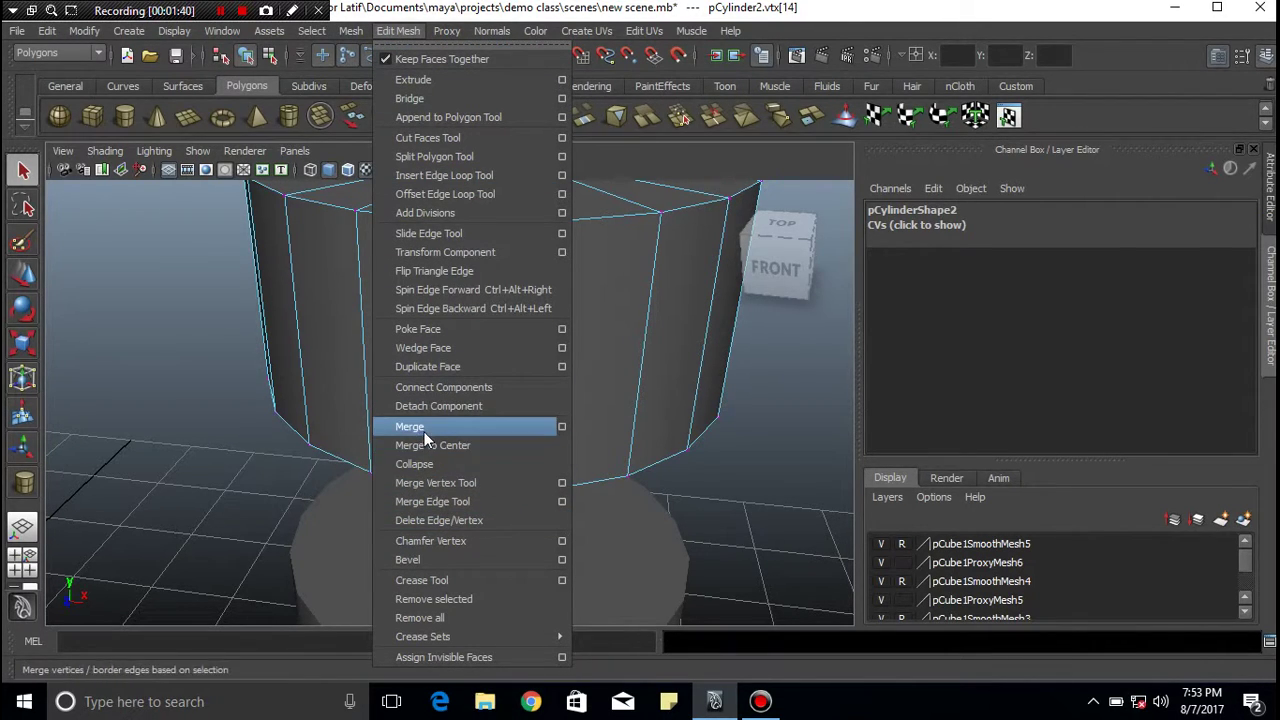
pyautogui.click(432, 485)
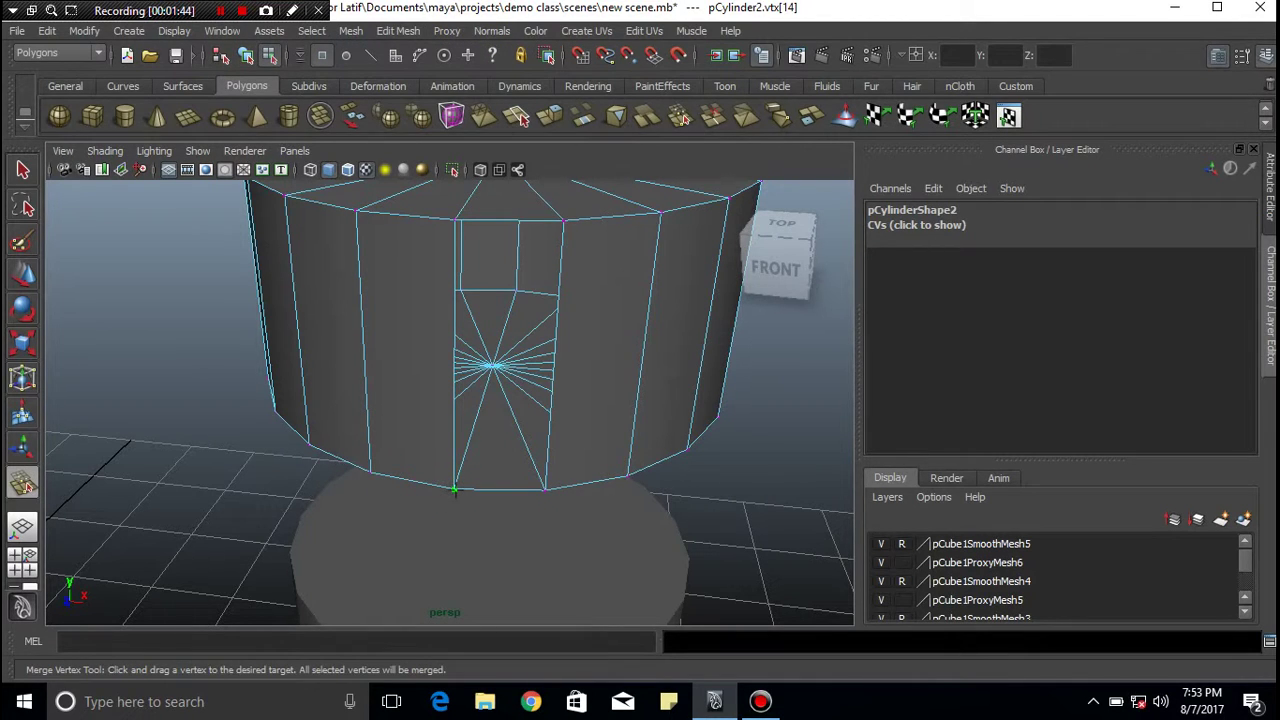
pyautogui.click(454, 490)
pyautogui.moveTo(454, 490); pyautogui.dragTo(545, 490)
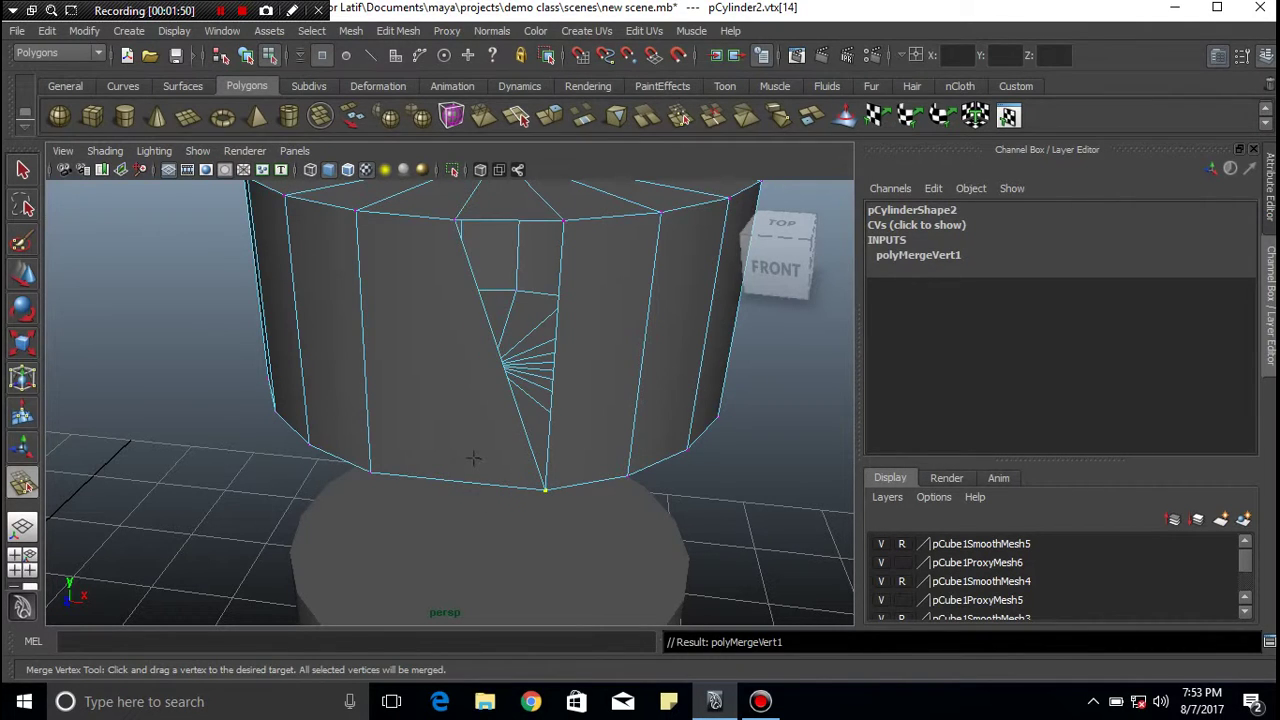
pyautogui.hotkey('ctrl', 'z')
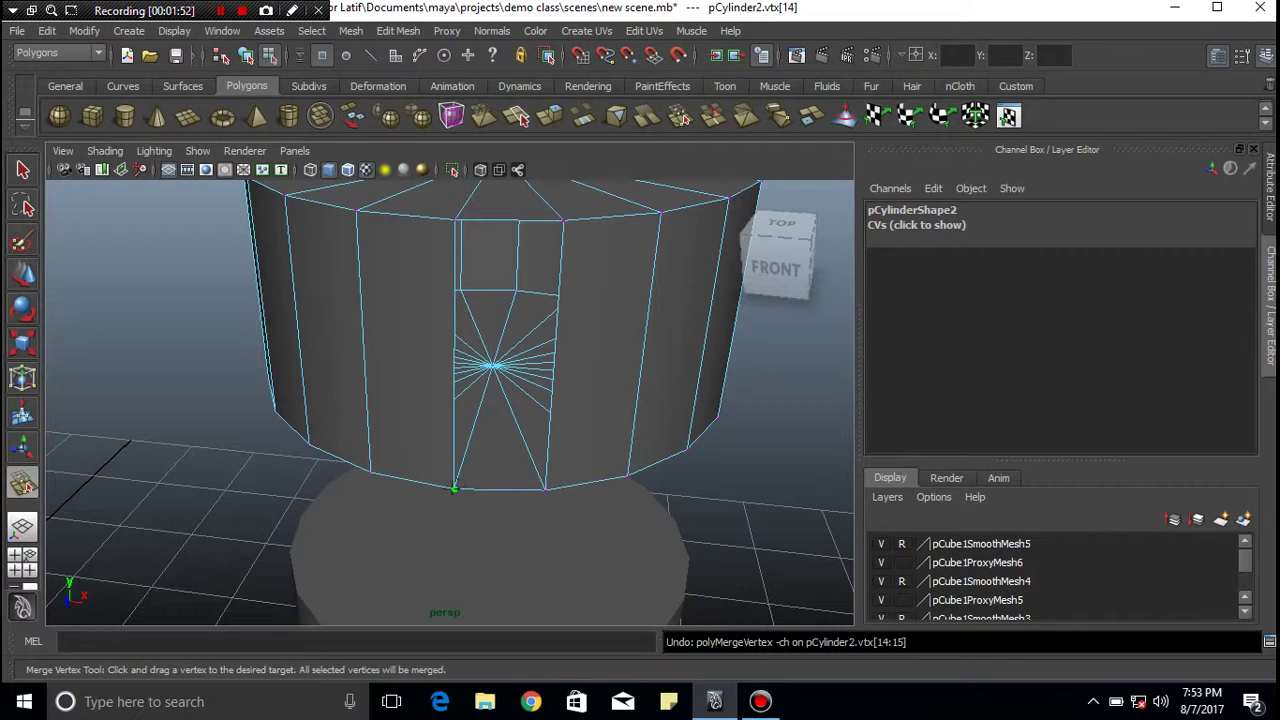
# Step: Redo the merge, pulling the bottom-rim vertex onto its neighbour (polyMergeVert1)
pyautogui.scroll(5, 454, 490)
pyautogui.scroll(-3, 434, 490)
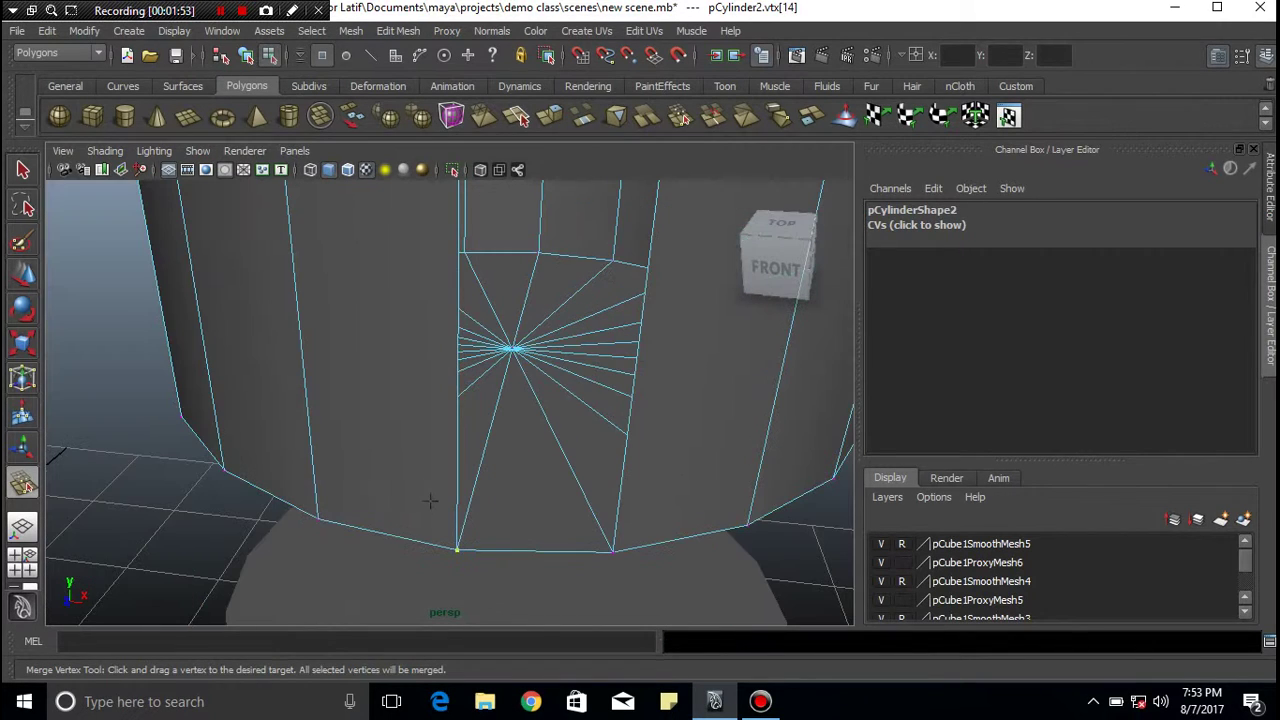
pyautogui.scroll(1, 456, 395)
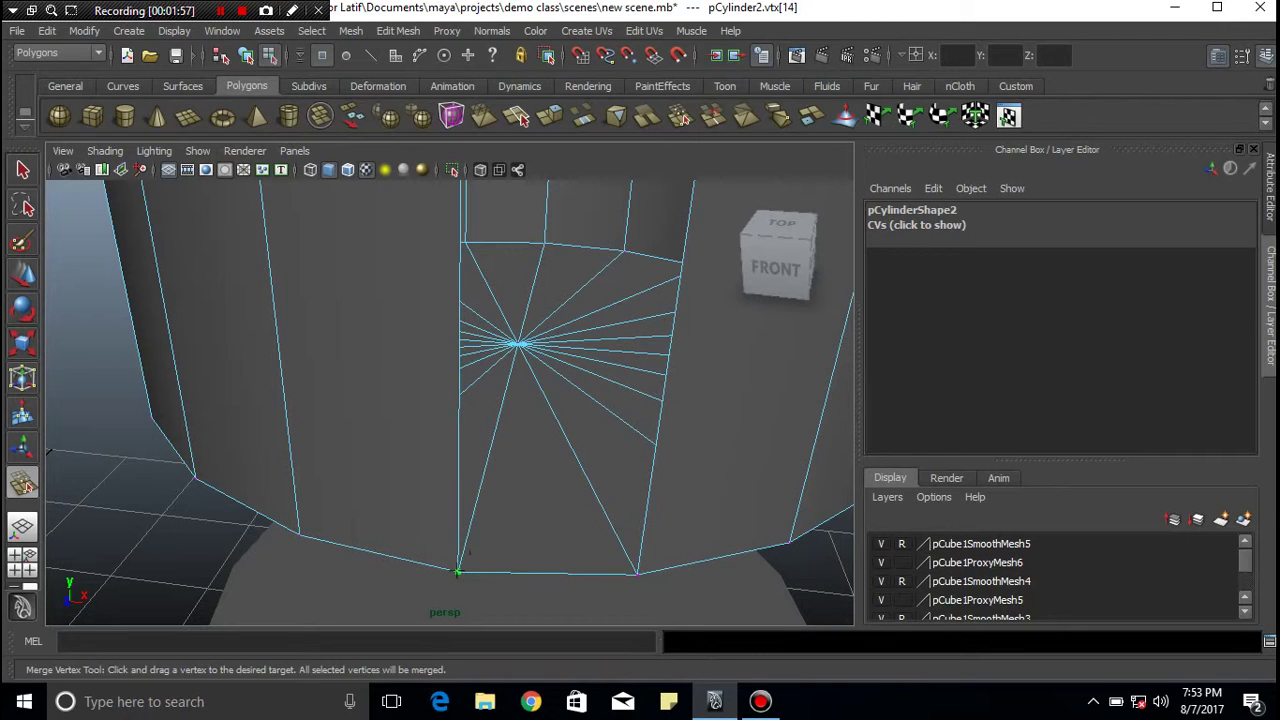
pyautogui.click(457, 571)
pyautogui.moveTo(541, 558); pyautogui.dragTo(640, 576)
pyautogui.keyDown('alt'); pyautogui.moveTo(571, 486); pyautogui.dragTo(568, 490); pyautogui.keyUp('alt')
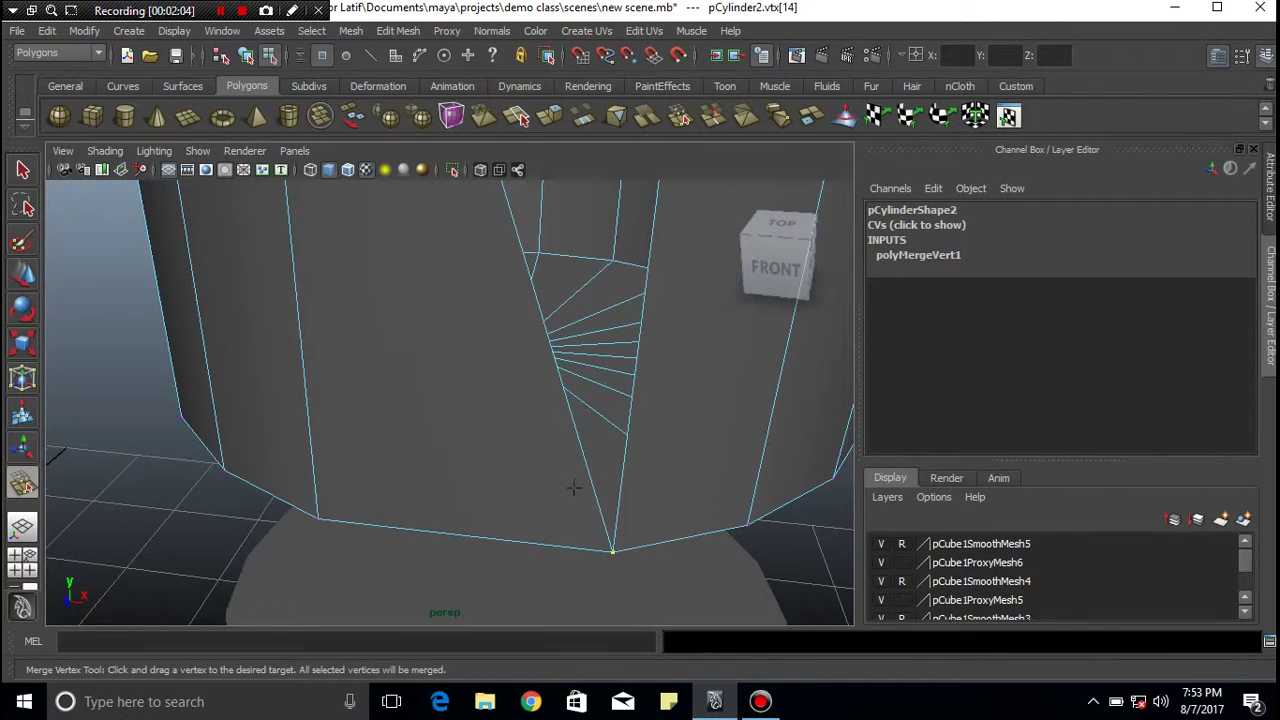
# Step: Return to object mode, select pCylinder1 and move it up to Translate Y 2.108
pyautogui.press('q')
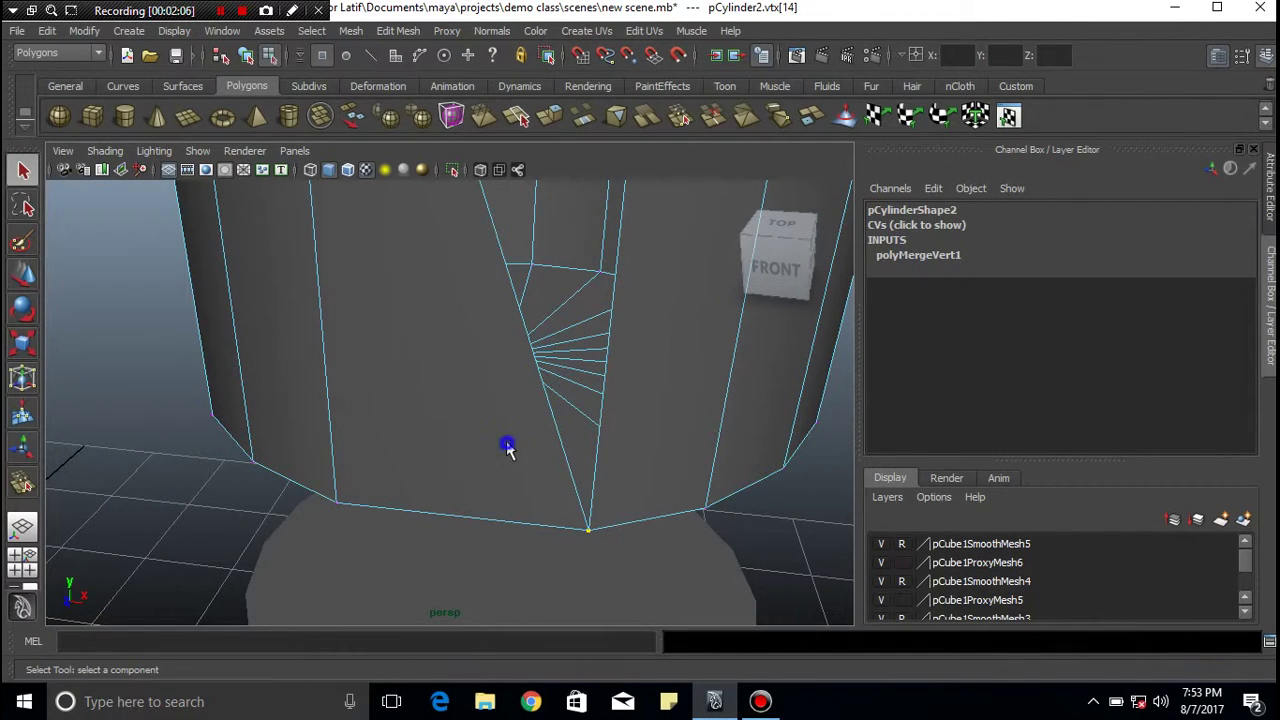
pyautogui.rightClick(506, 441)
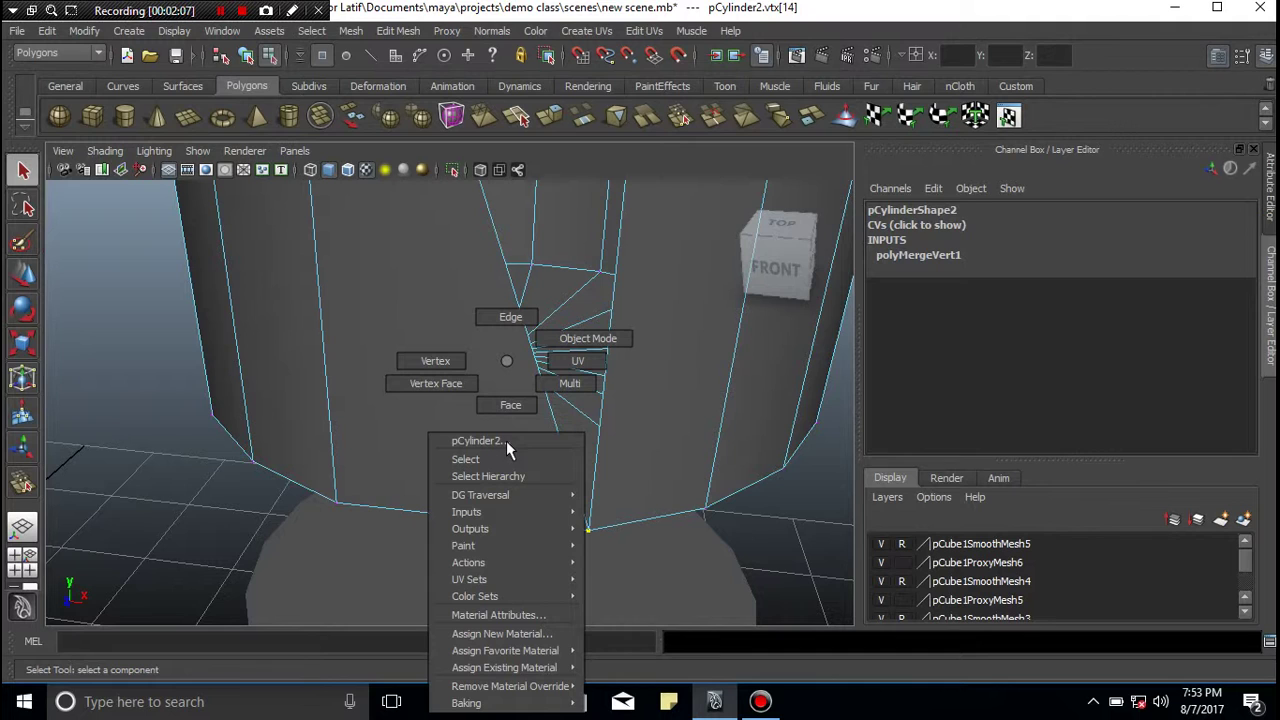
pyautogui.click(588, 338)
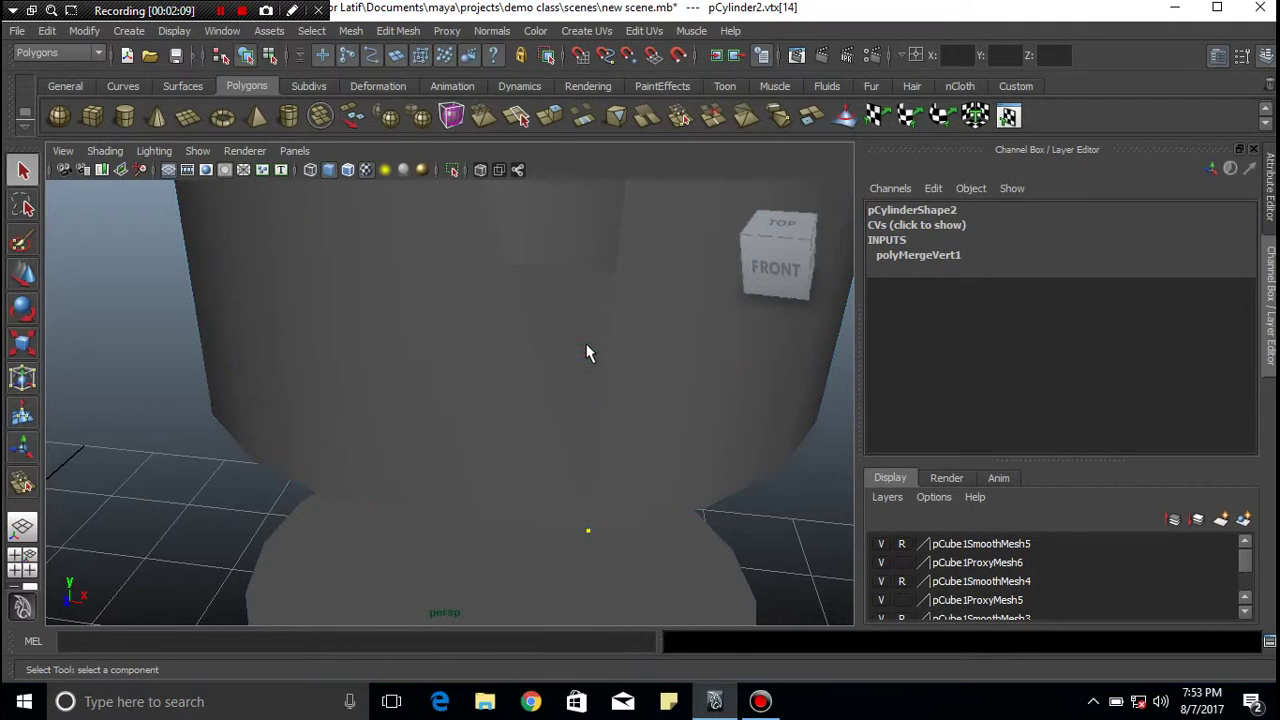
pyautogui.click(529, 440)
pyautogui.moveTo(543, 514)
pyautogui.keyDown('alt'); pyautogui.mouseDown(button='right')
pyautogui.moveTo(529, 408)
pyautogui.moveTo(514, 471)
pyautogui.moveTo(523, 457)
pyautogui.mouseUp(button='right'); pyautogui.keyUp('alt')
pyautogui.click(521, 459)
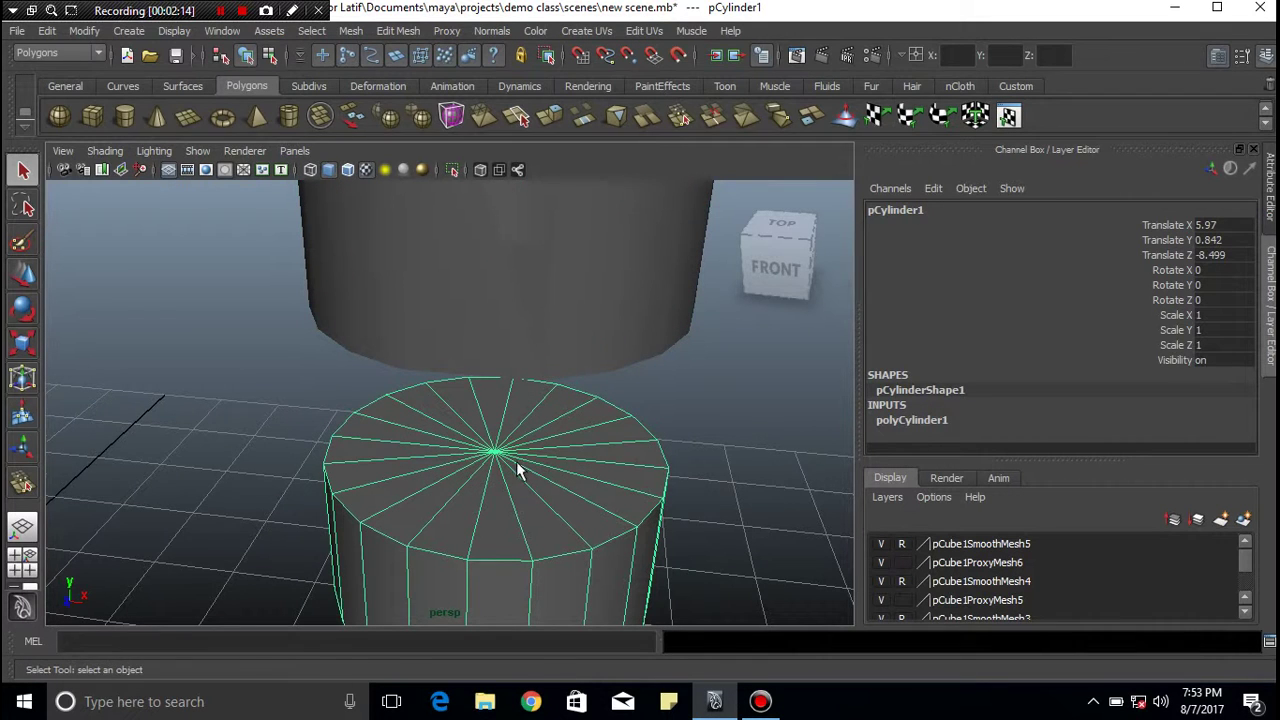
pyautogui.press('w')
pyautogui.moveTo(492, 412)
pyautogui.mouseDown()
pyautogui.moveTo(490, 356)
pyautogui.moveTo(521, 396)
pyautogui.mouseUp()
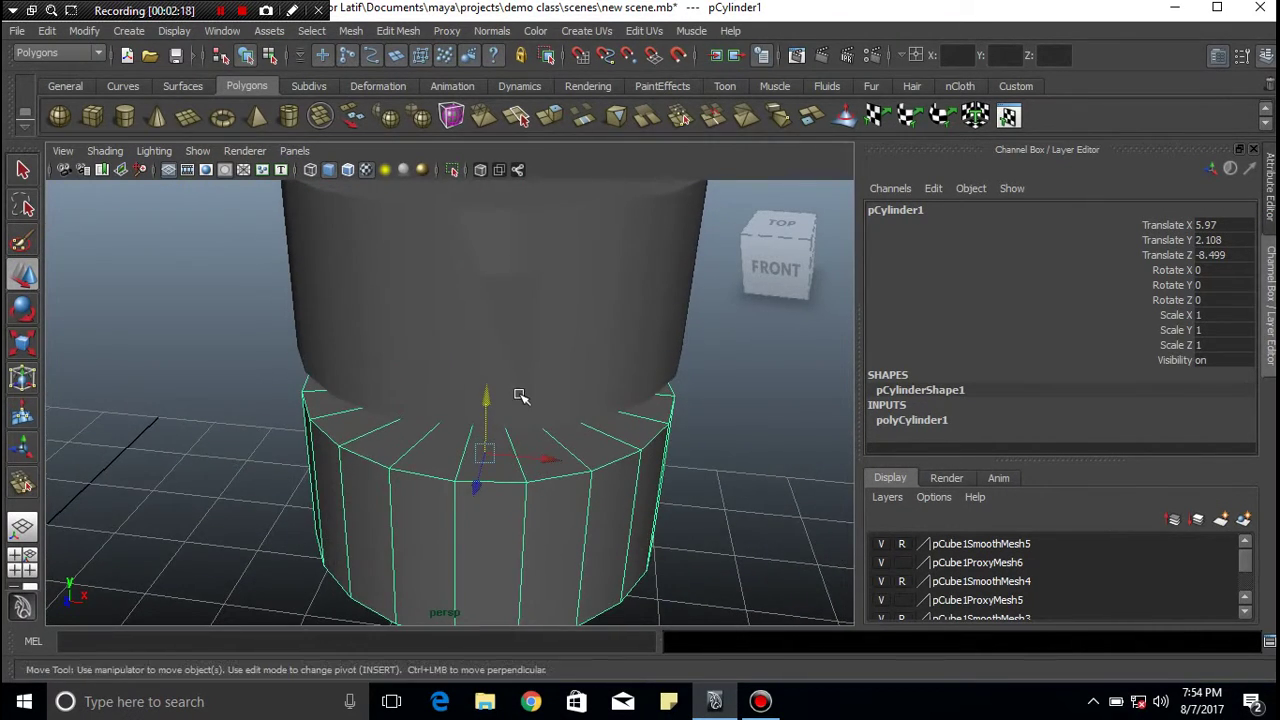
# Step: Frame the cylinders' junction and put the upper cylinder into vertex mode
pyautogui.keyDown('alt'); pyautogui.moveTo(521, 396); pyautogui.dragTo(517, 431, button='right'); pyautogui.keyUp('alt')
pyautogui.moveTo(517, 431)
pyautogui.keyDown('alt'); pyautogui.mouseDown()
pyautogui.moveTo(520, 420)
pyautogui.moveTo(489, 506)
pyautogui.mouseUp(); pyautogui.keyUp('alt')
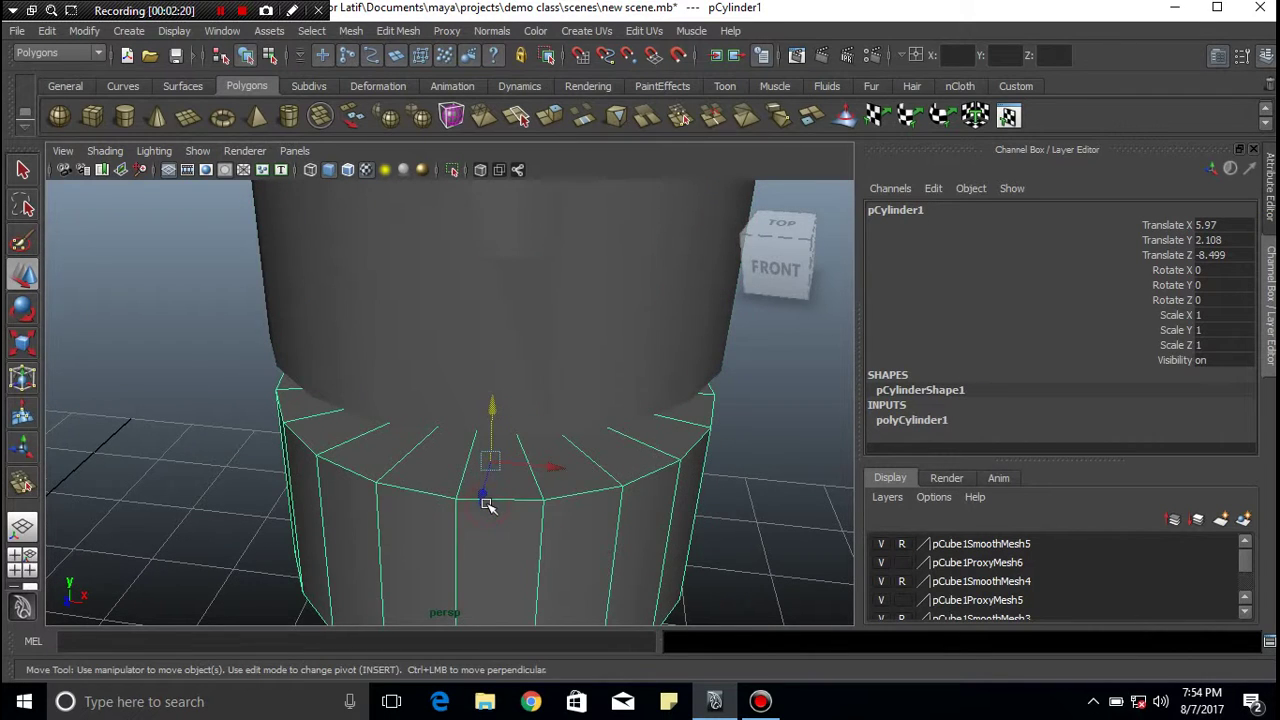
pyautogui.scroll(2, 487, 505)
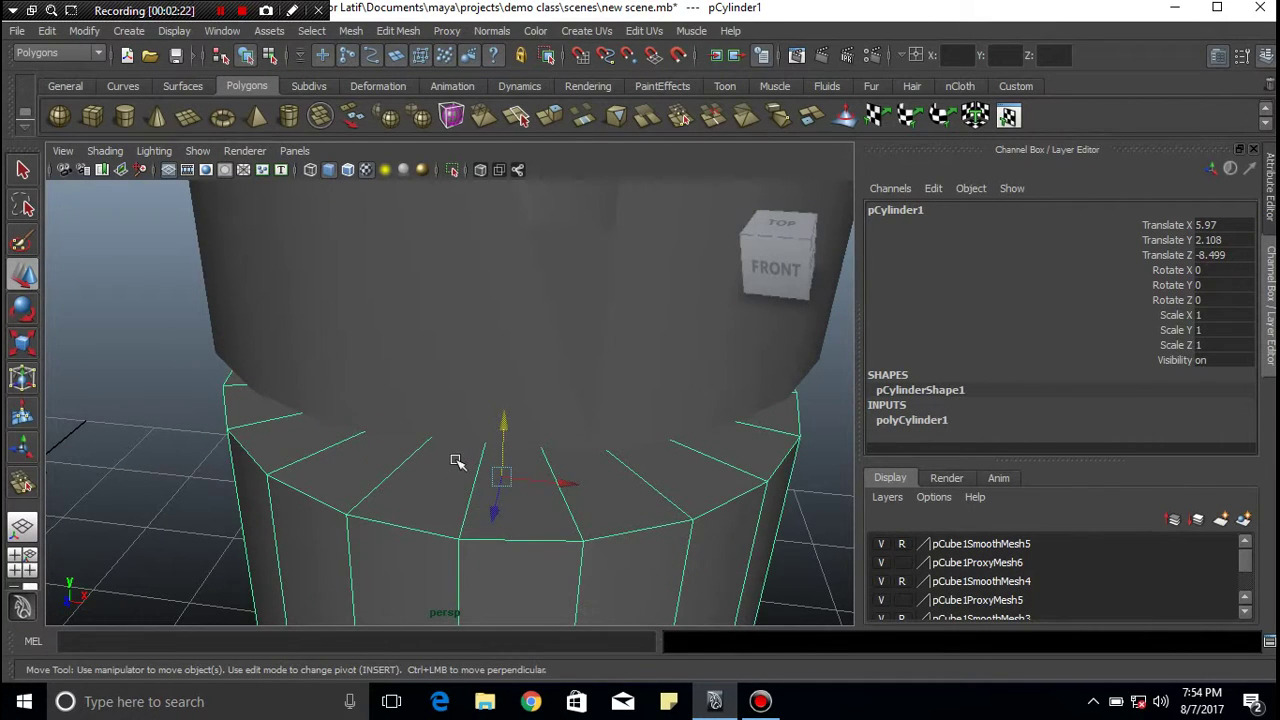
pyautogui.keyDown('alt'); pyautogui.moveTo(469, 471); pyautogui.dragTo(490, 405, button='middle'); pyautogui.keyUp('alt')
pyautogui.click(468, 400)
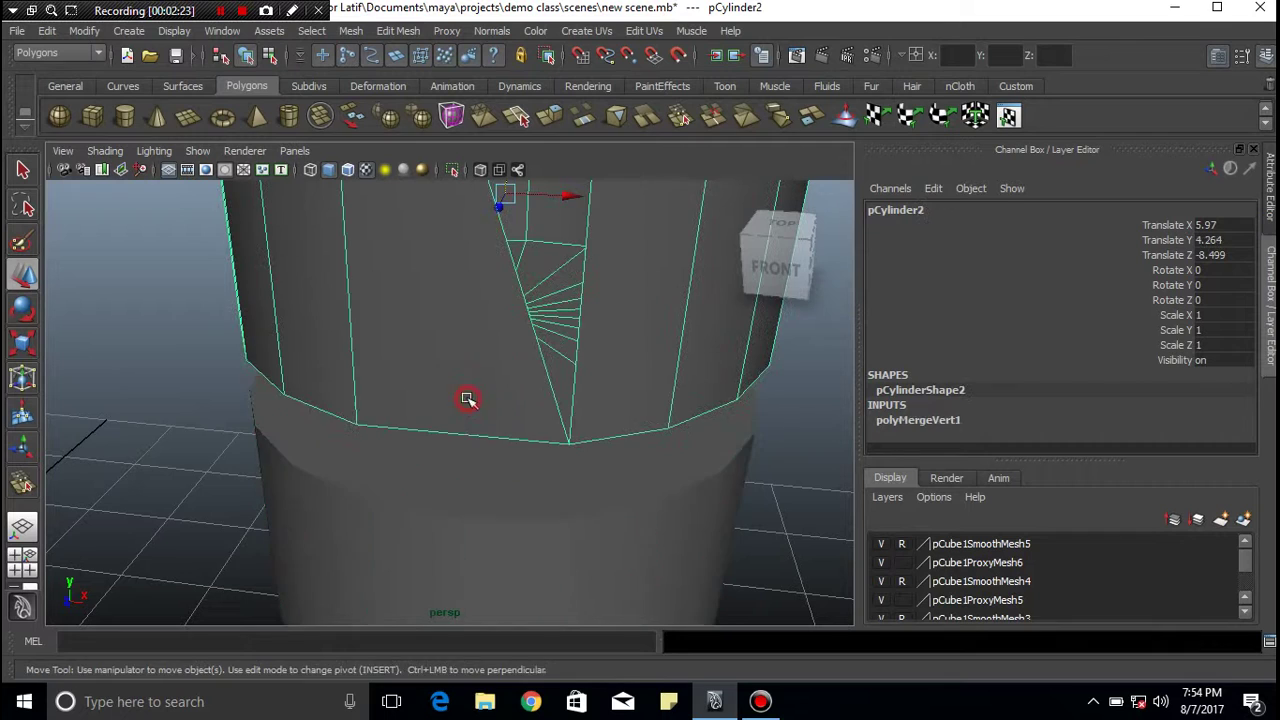
pyautogui.moveTo(468, 400); pyautogui.dragTo(405, 367, button='right')
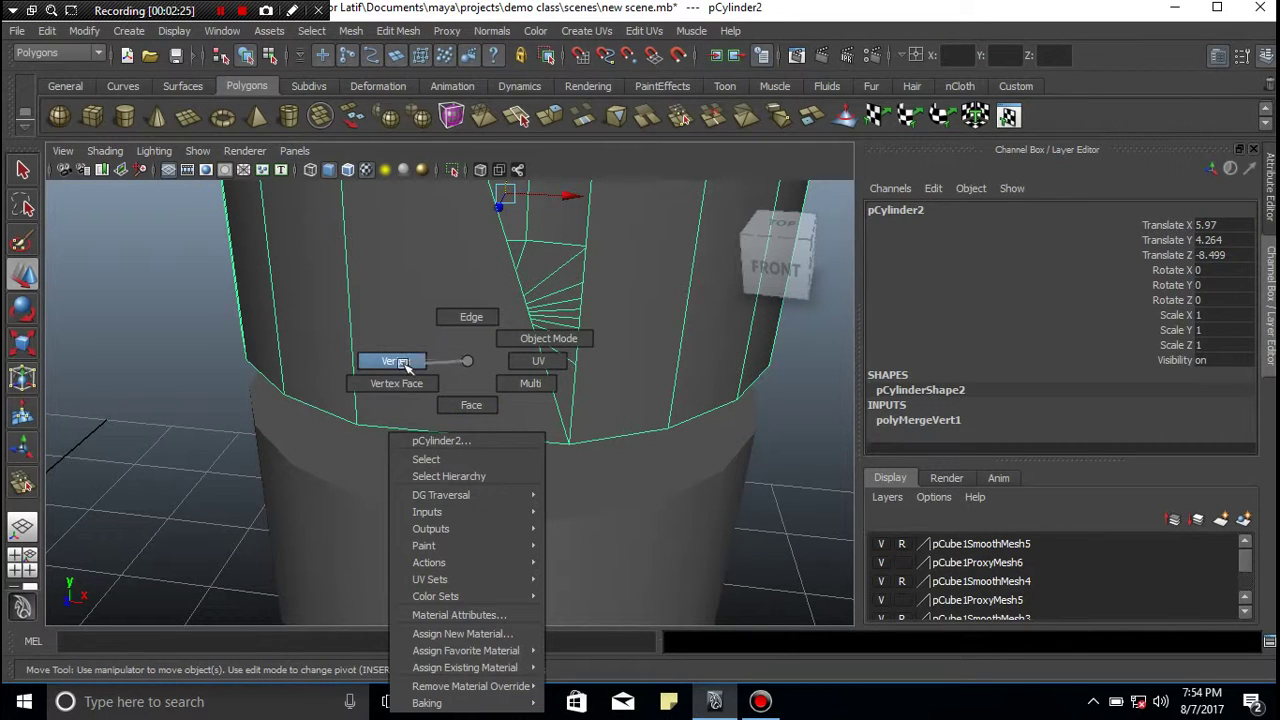
pyautogui.click(468, 497)
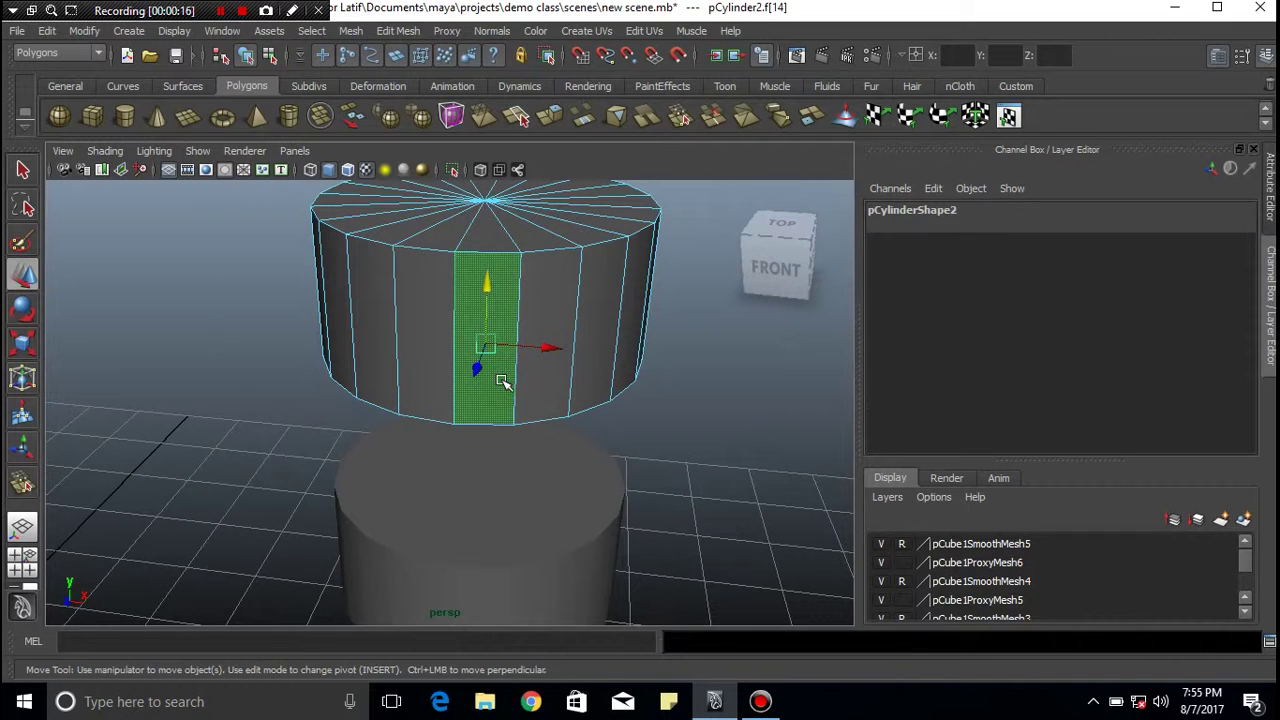
# Step: Zoom in on the upper cylinder's poked face with its triangle fan
pyautogui.scroll(3, 489, 387)
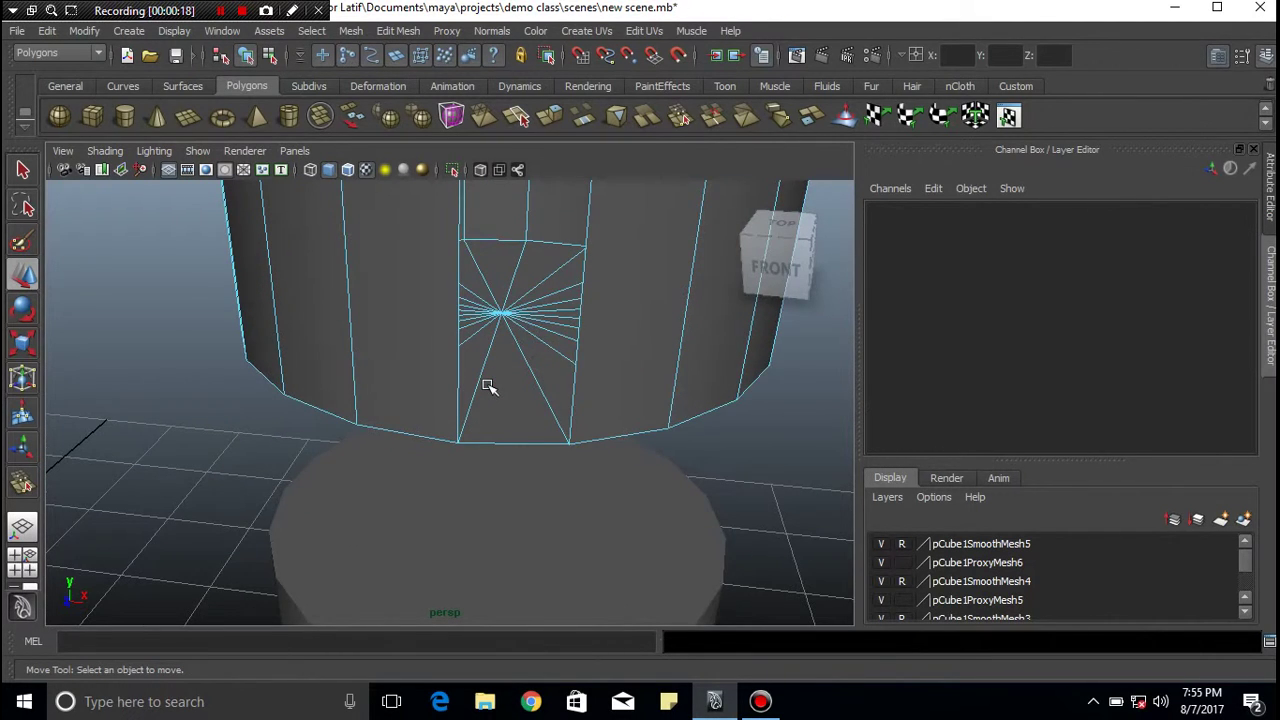
pyautogui.scroll(-2, 489, 387)
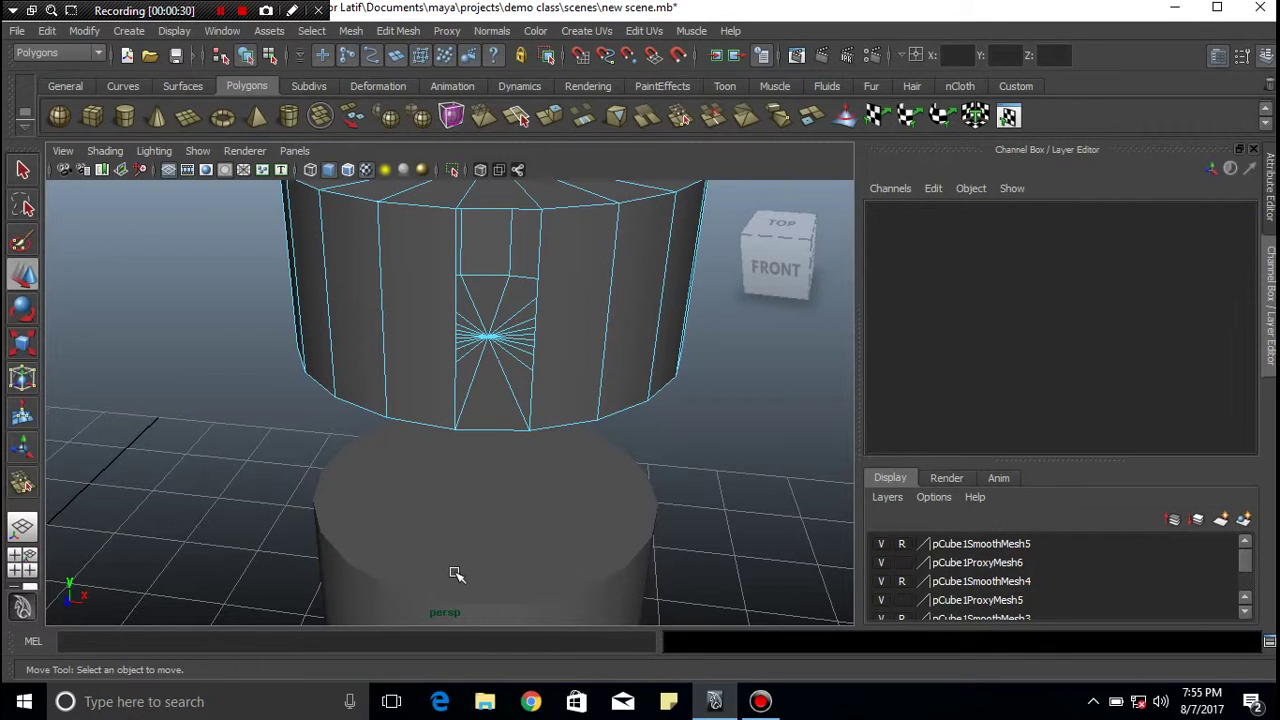
pyautogui.scroll(2, 466, 491)
pyautogui.scroll(2, 466, 491)
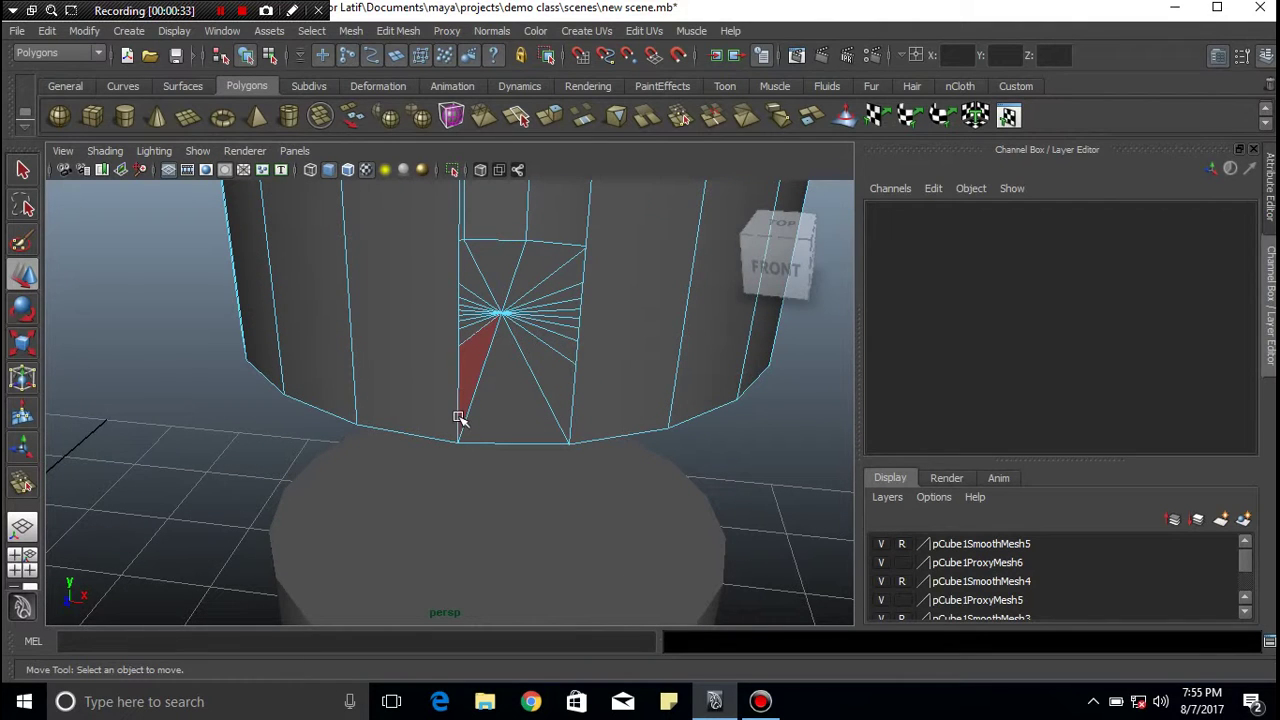
# Step: Merge the bottom-left rim vertex into its neighbour with the Merge Vertex Tool
pyautogui.click(400, 31)
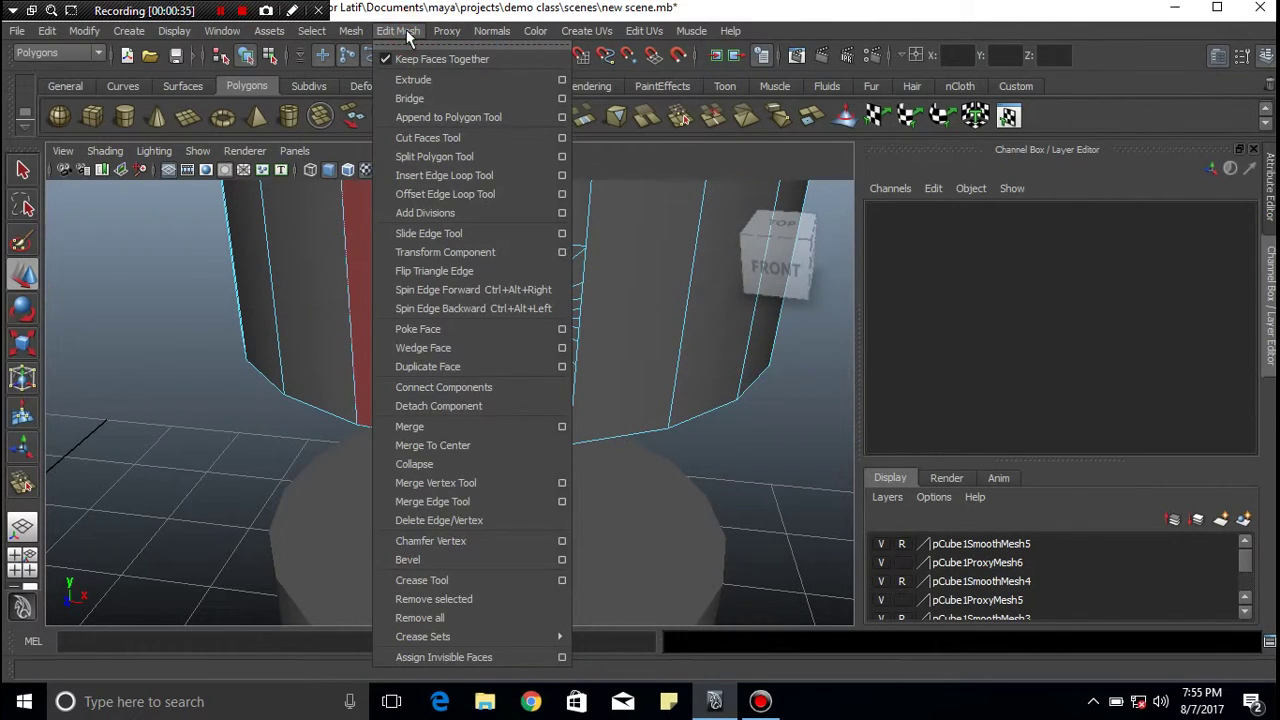
pyautogui.click(445, 484)
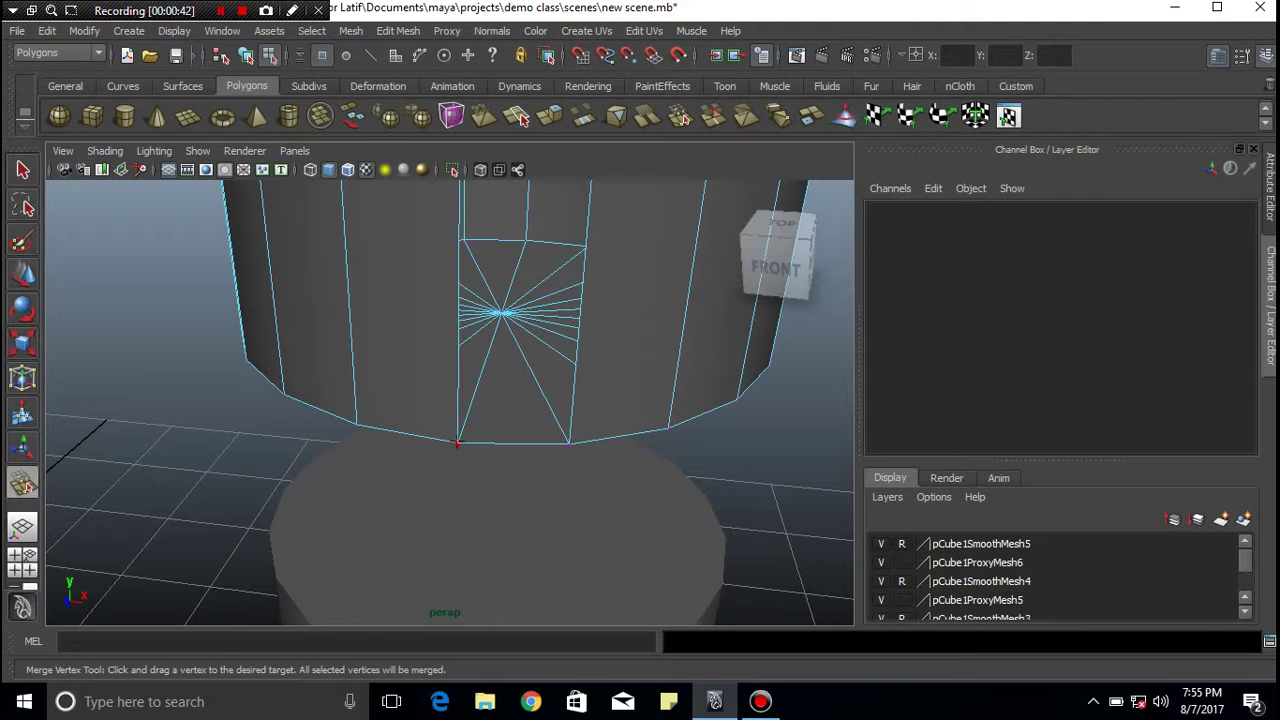
pyautogui.moveTo(457, 443); pyautogui.dragTo(568, 445)
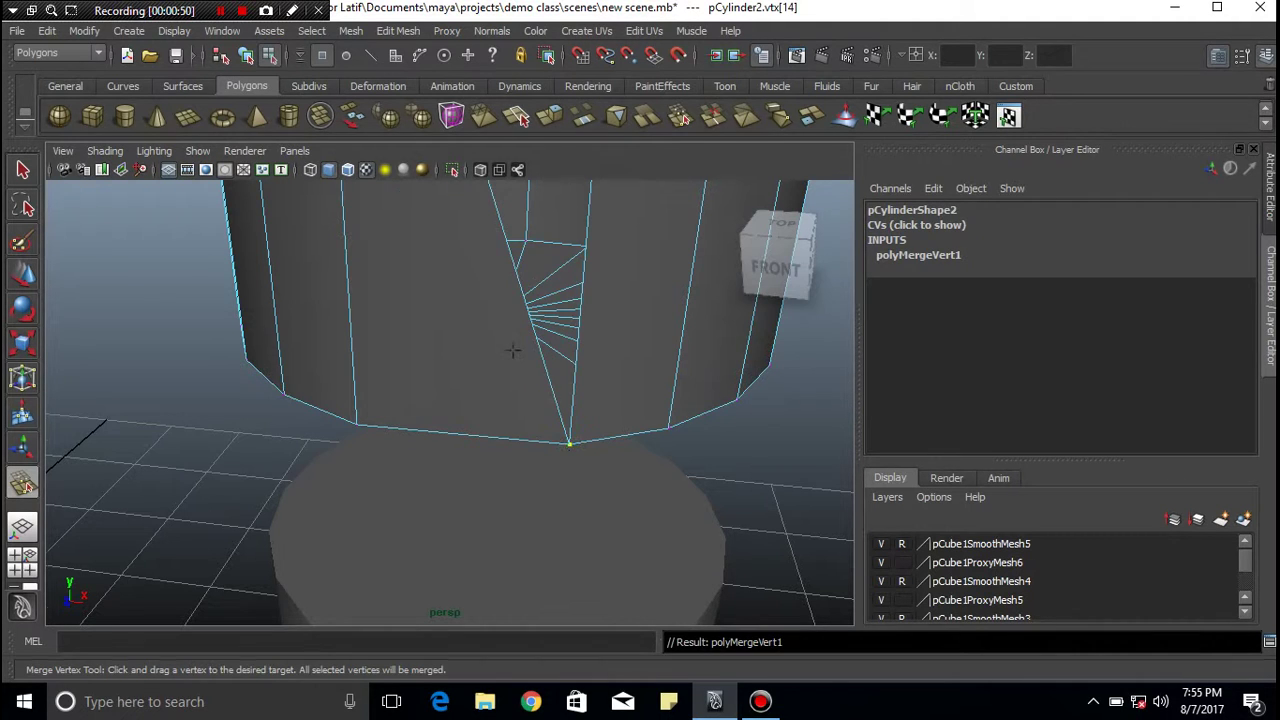
# Step: Merge the top-rim vertex into its neighbour and pull the view out to show the figure
pyautogui.scroll(-2, 510, 355)
pyautogui.scroll(-1, 491, 347)
pyautogui.scroll(2, 498, 400)
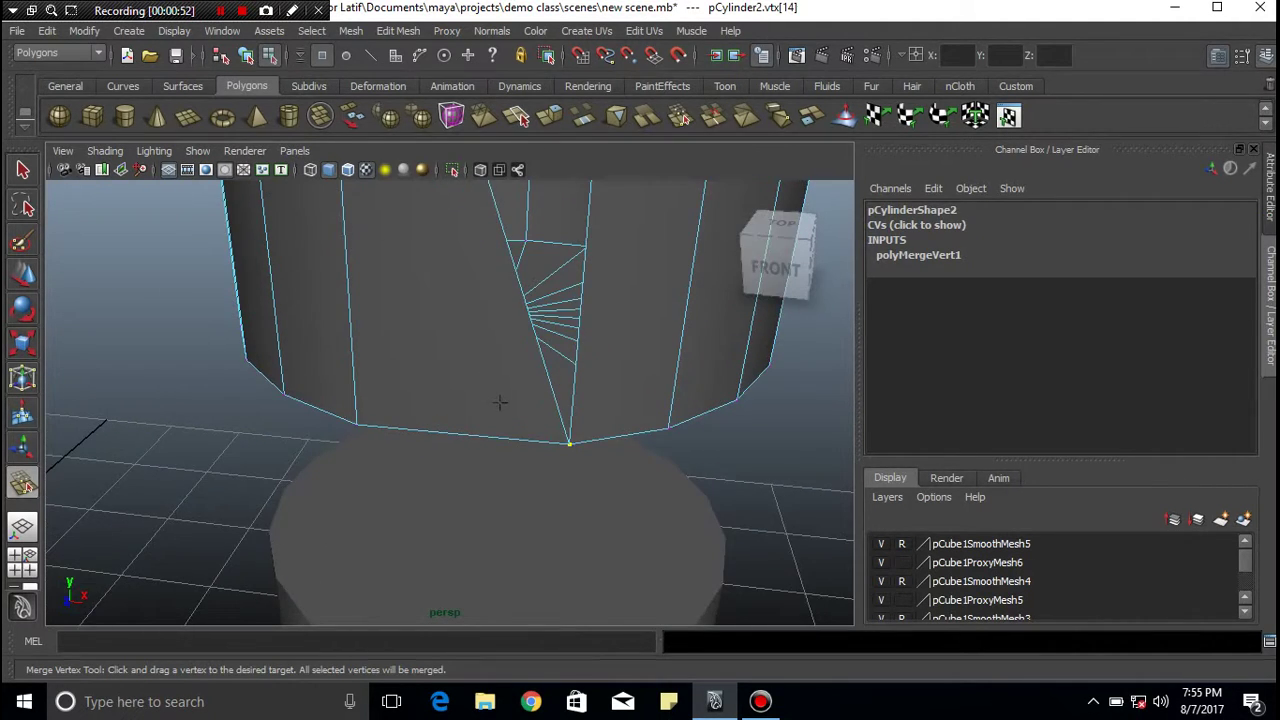
pyautogui.scroll(-2, 500, 402)
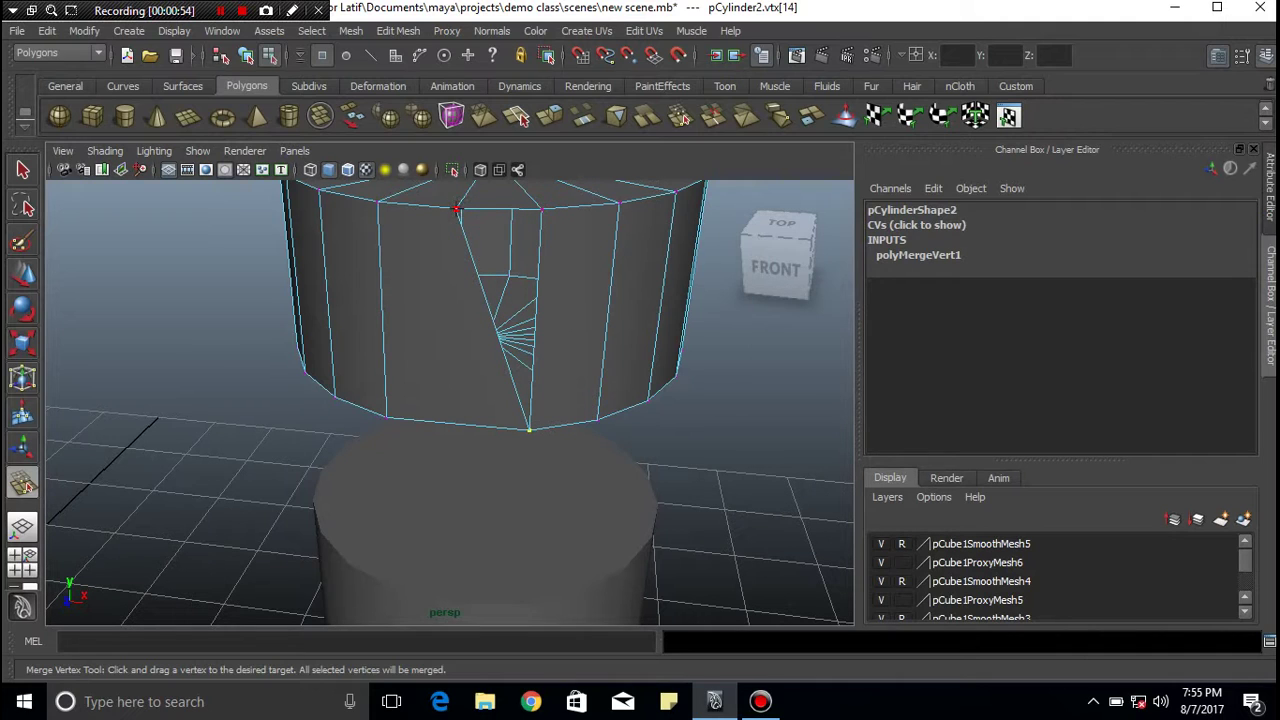
pyautogui.moveTo(478, 209); pyautogui.dragTo(540, 208)
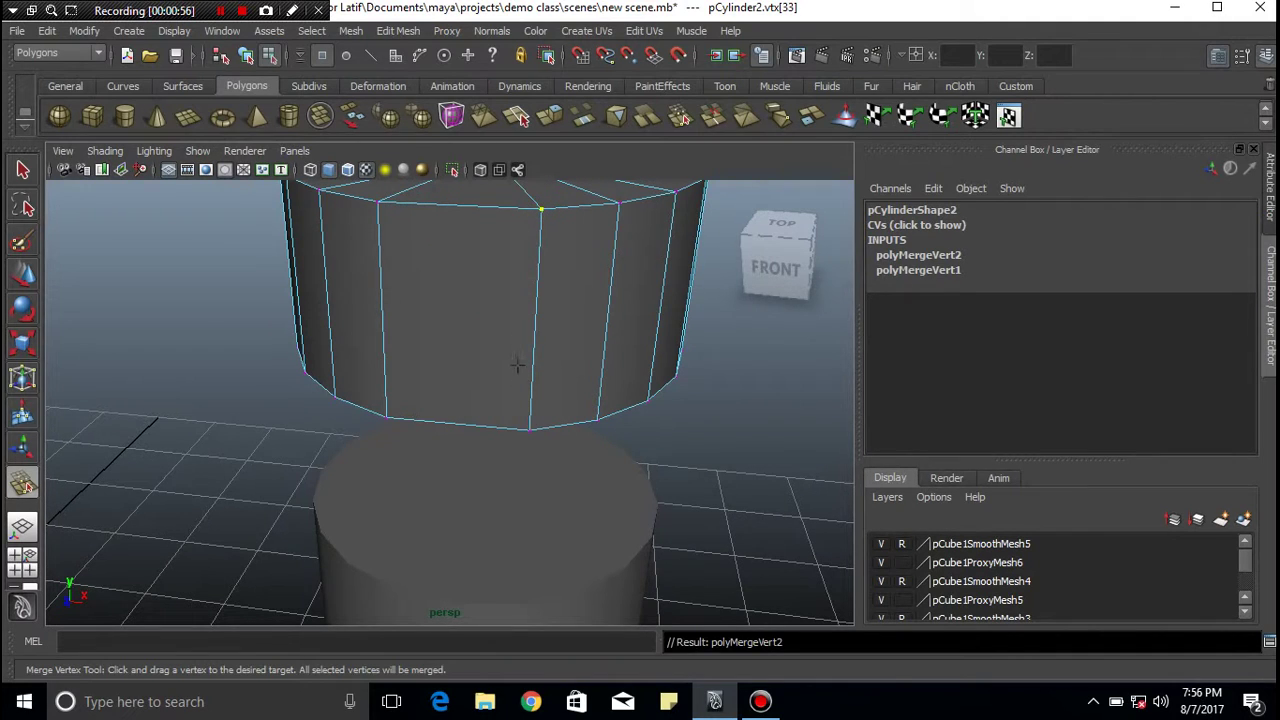
pyautogui.keyDown('alt'); pyautogui.moveTo(516, 443); pyautogui.dragTo(499, 356); pyautogui.keyUp('alt')
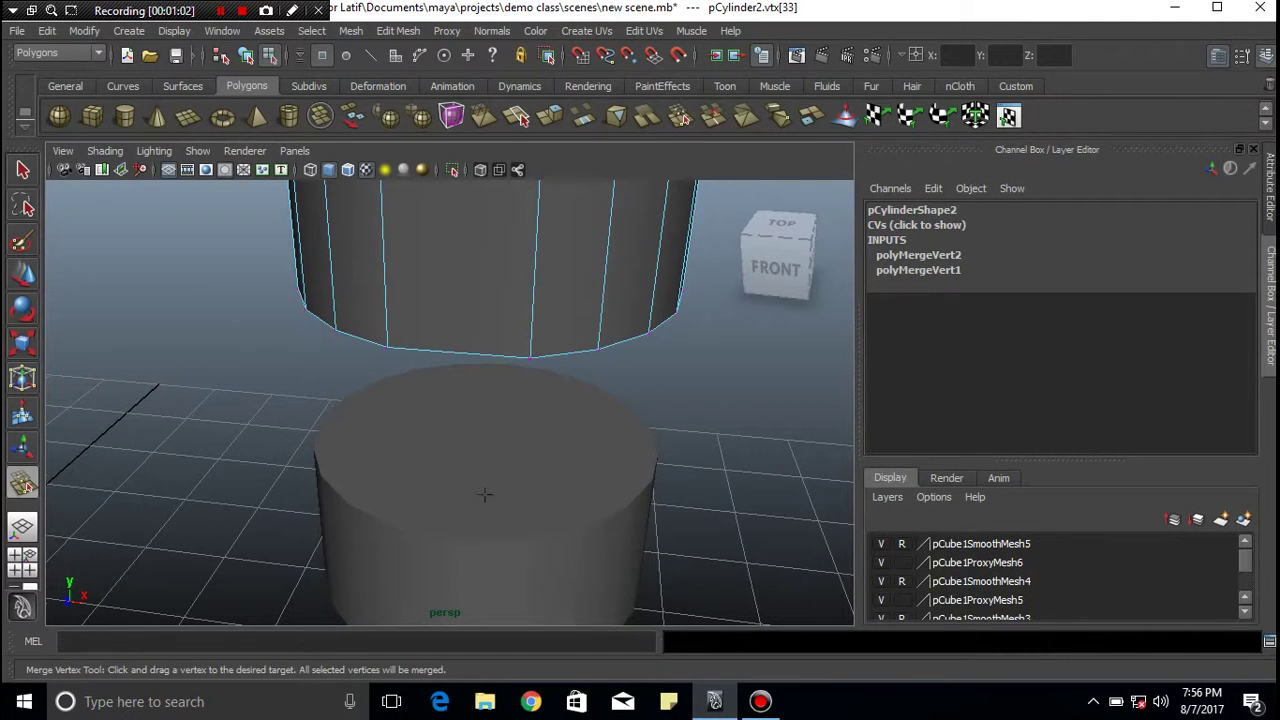
pyautogui.keyDown('alt'); pyautogui.moveTo(484, 494); pyautogui.dragTo(409, 397, button='right'); pyautogui.keyUp('alt')
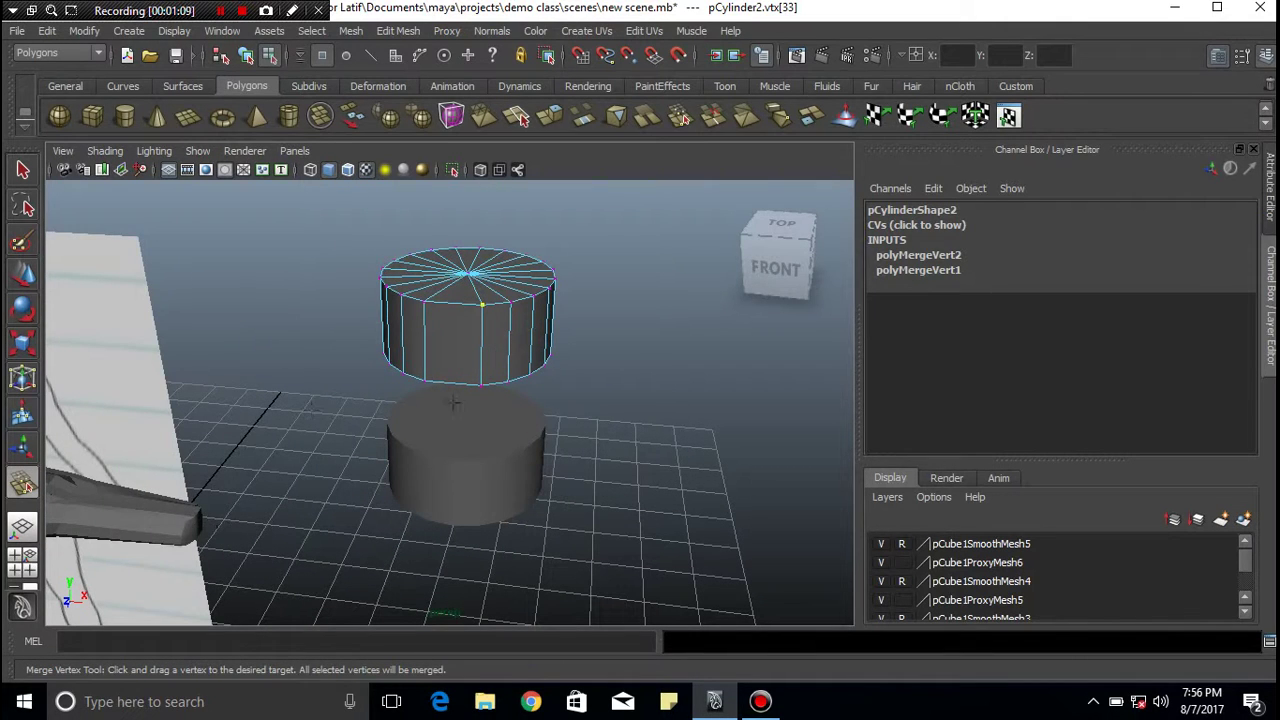
# Step: Select both cylinders, switch to vertex mode and pick a bottom-rim vertex of the upper cylinder with the Move tool
pyautogui.scroll(5, 466, 396)
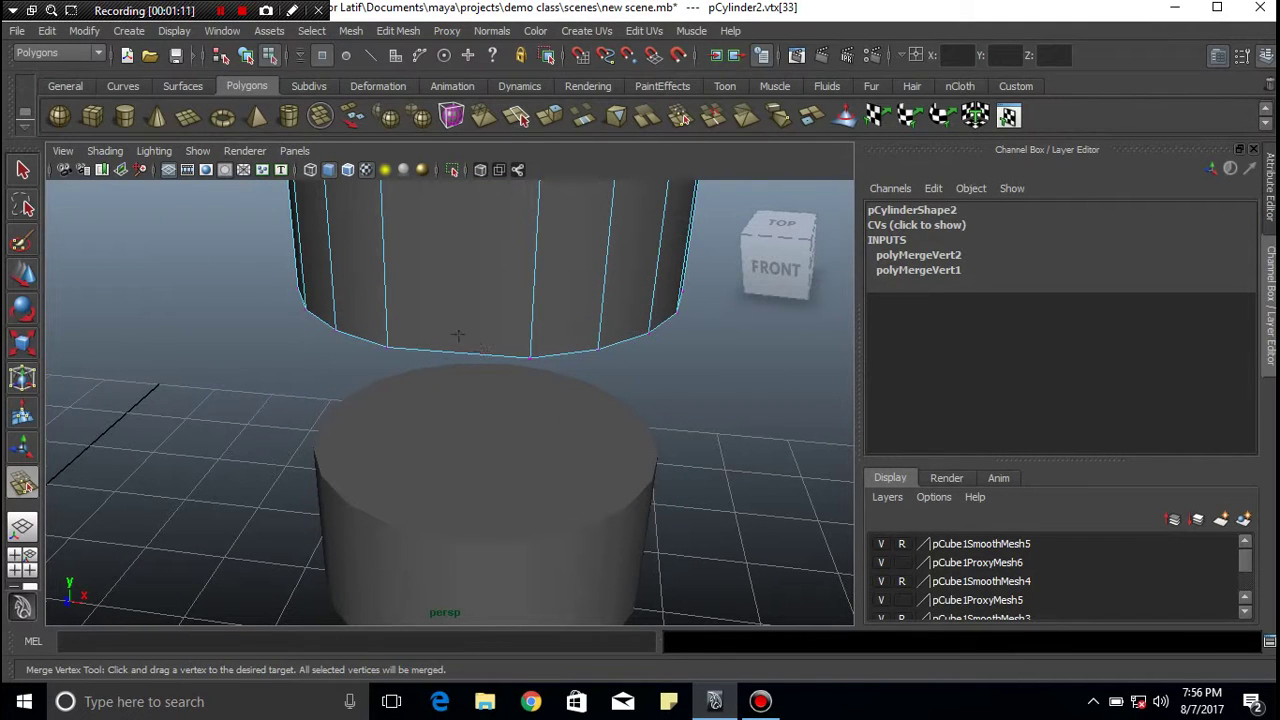
pyautogui.scroll(-1, 506, 385)
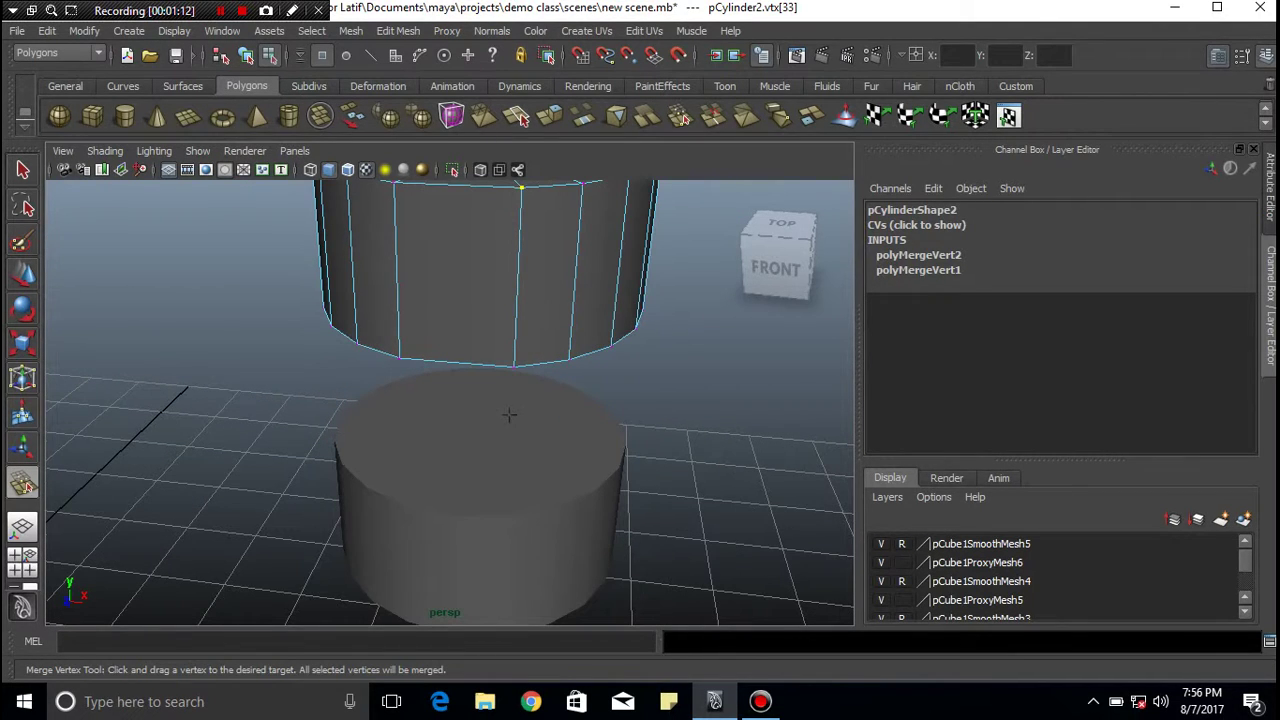
pyautogui.press('q')
pyautogui.click(491, 446)
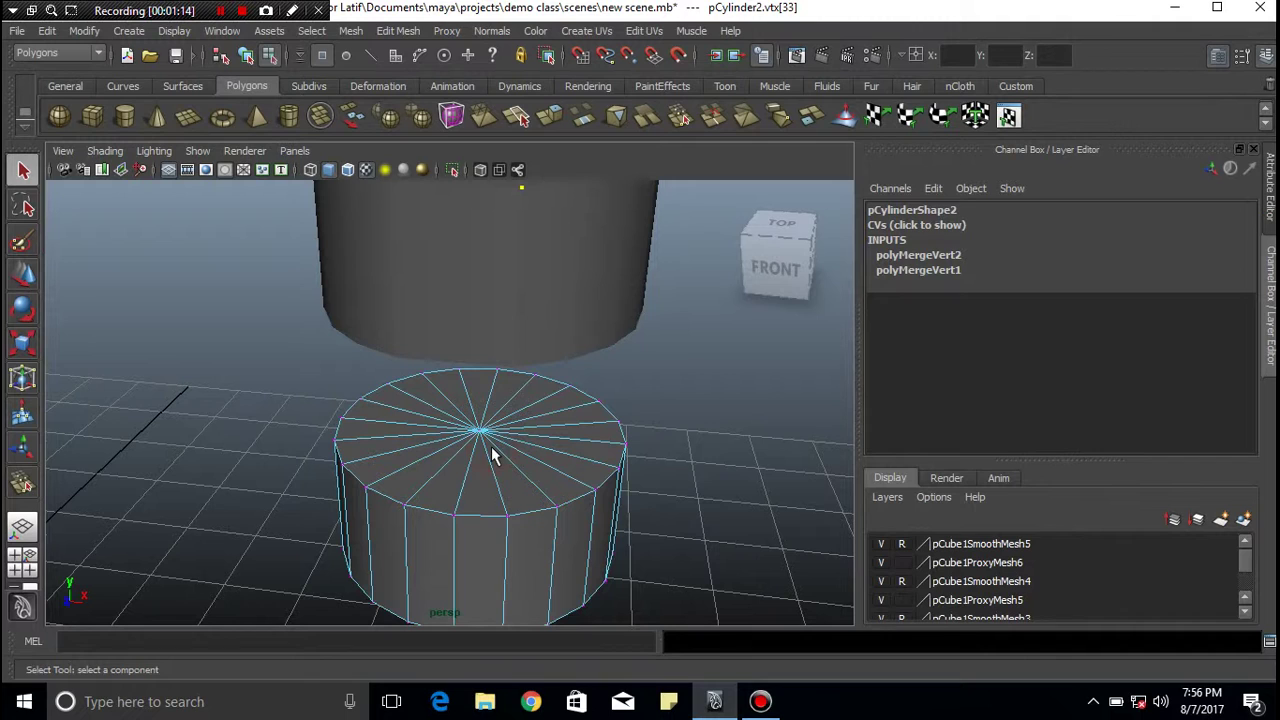
pyautogui.keyDown('shift'); pyautogui.click(495, 340); pyautogui.keyUp('shift')
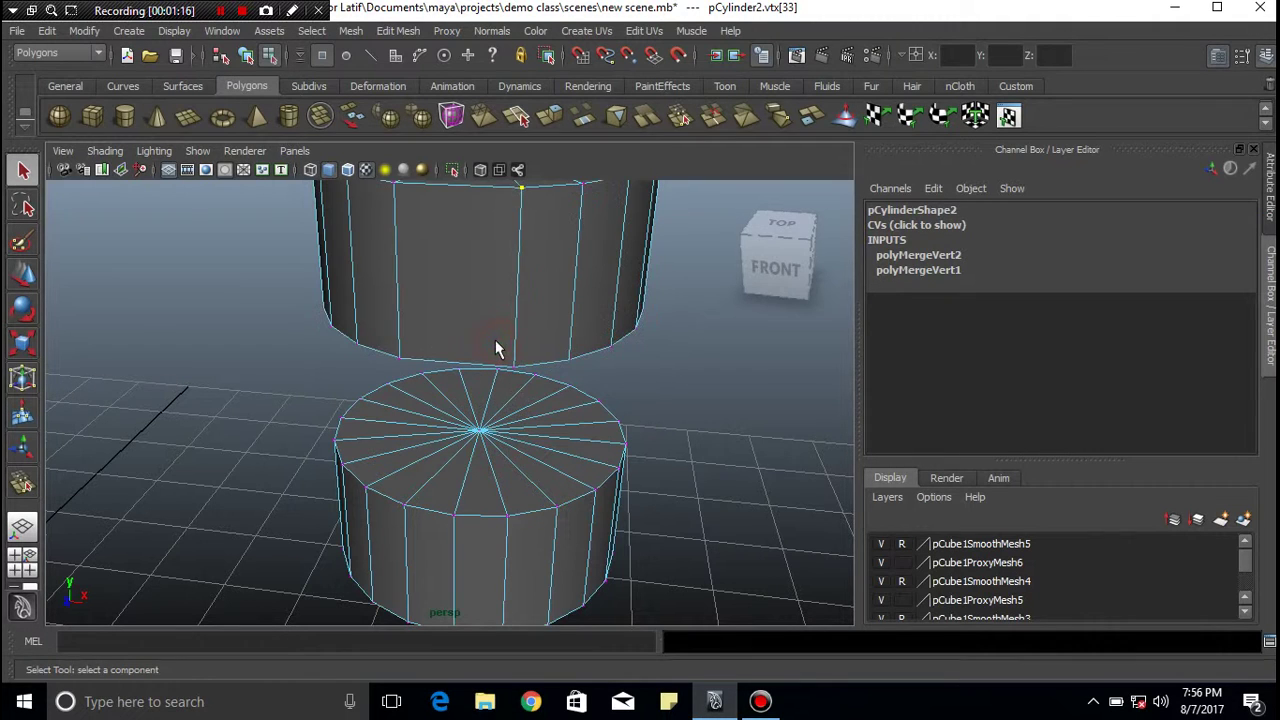
pyautogui.moveTo(495, 322); pyautogui.dragTo(433, 322, button='right')
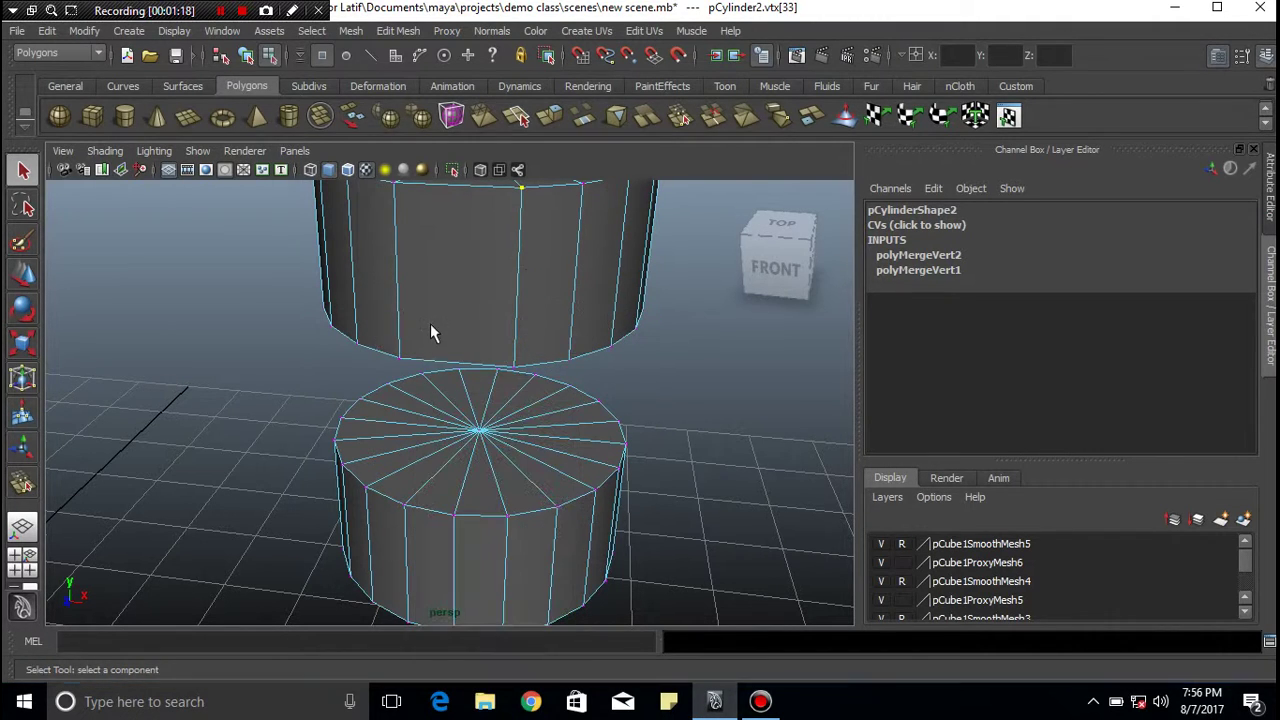
pyautogui.click(514, 370)
pyautogui.press('w')
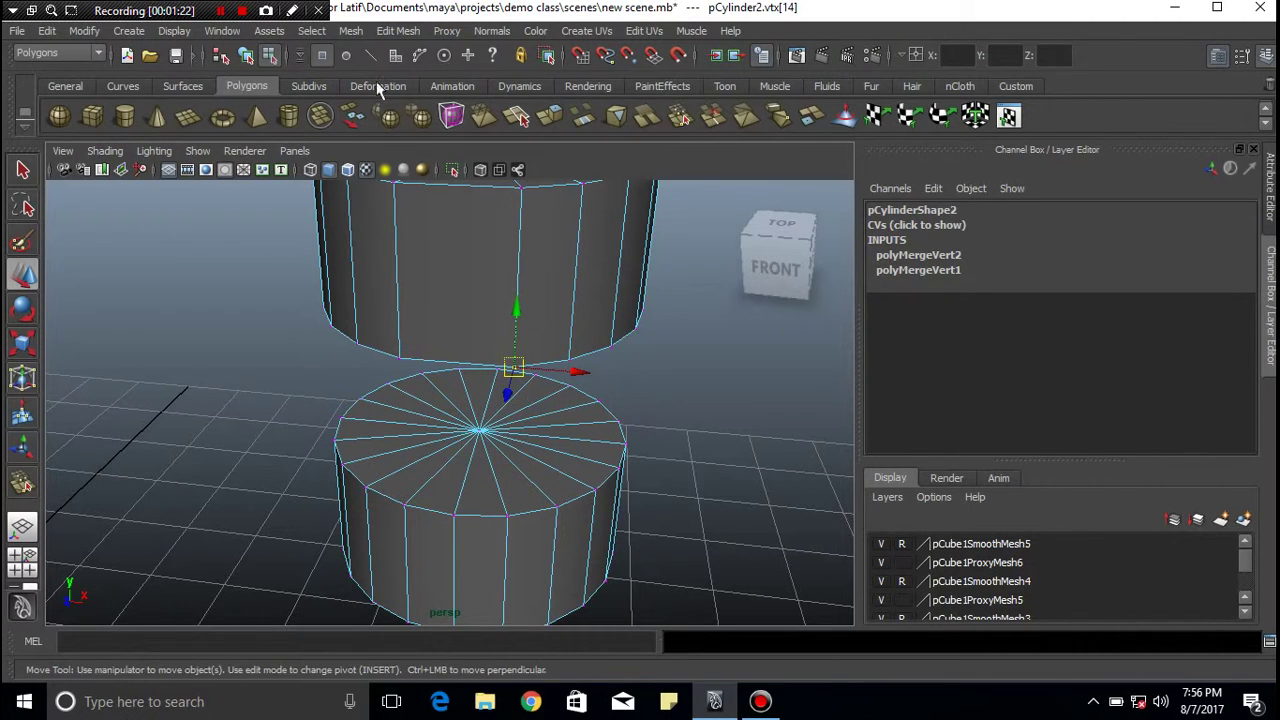
pyautogui.click(398, 31)
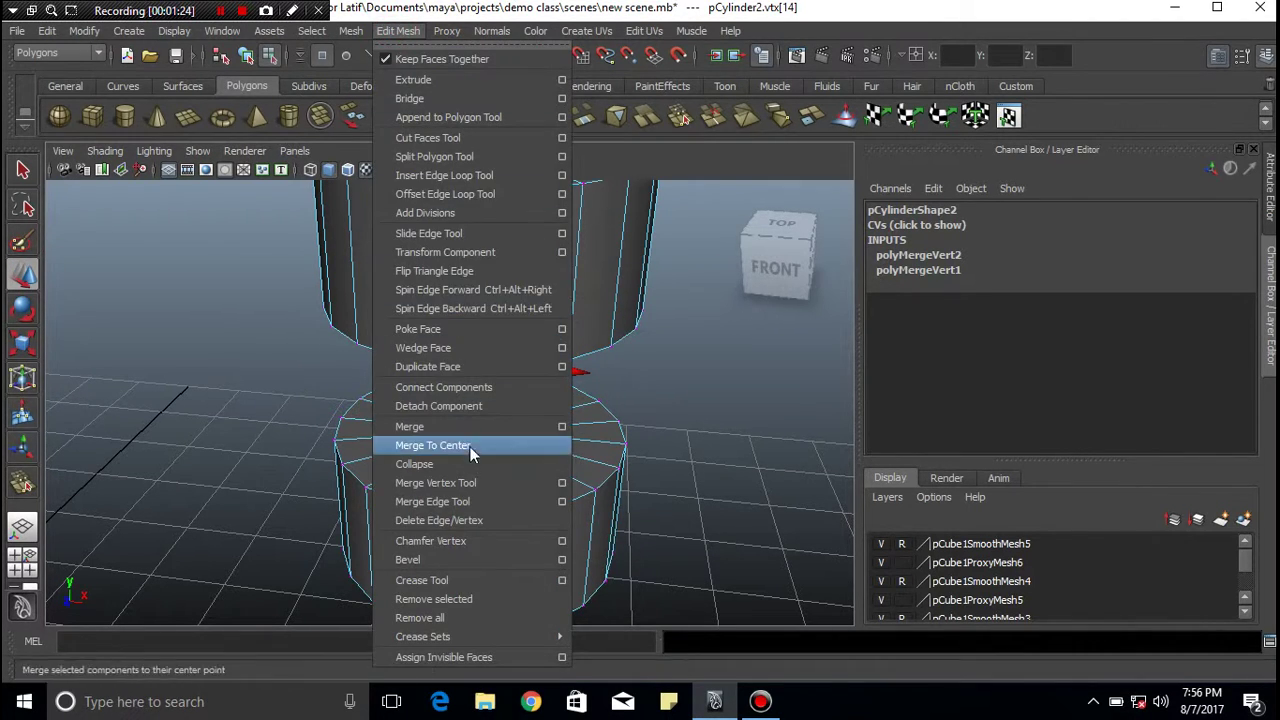
# Step: Merge a bottom-rim vertex of the upper cylinder onto its neighbour with the Merge Vertex Tool, then return to object selection
pyautogui.click(450, 485)
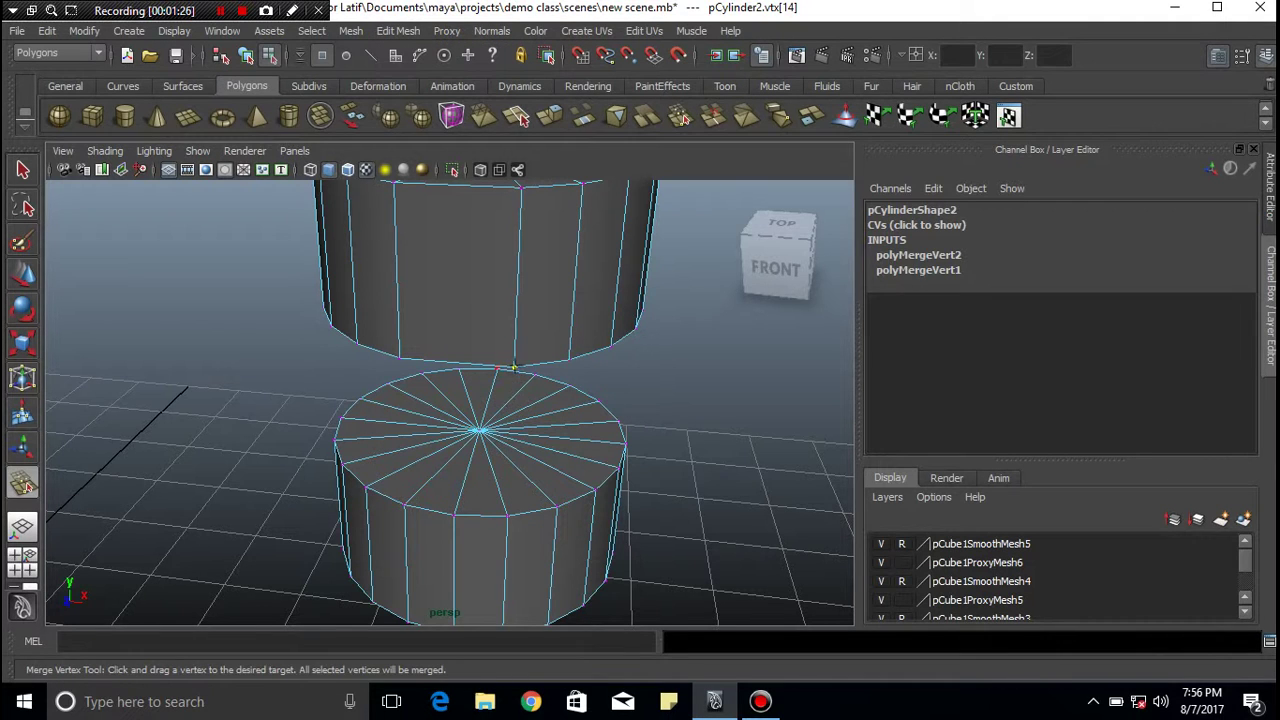
pyautogui.scroll(2, 515, 366)
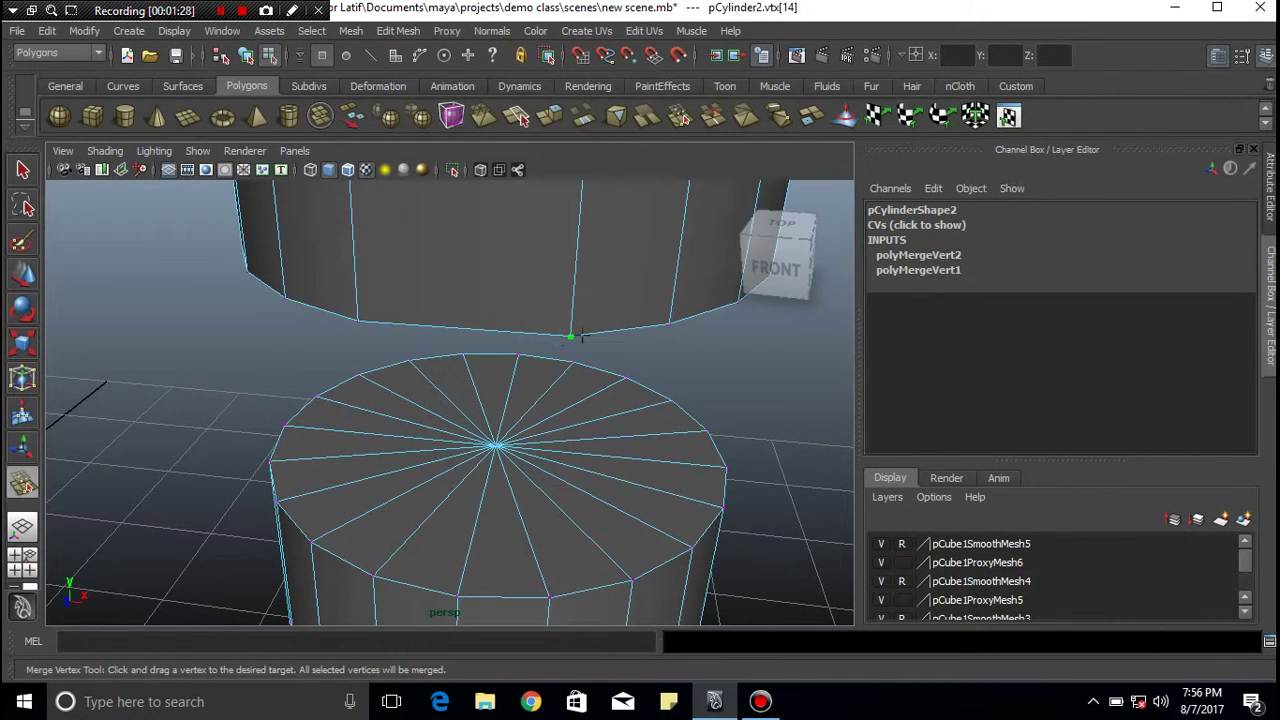
pyautogui.click(572, 336)
pyautogui.click(570, 336)
pyautogui.moveTo(569, 336); pyautogui.dragTo(357, 321)
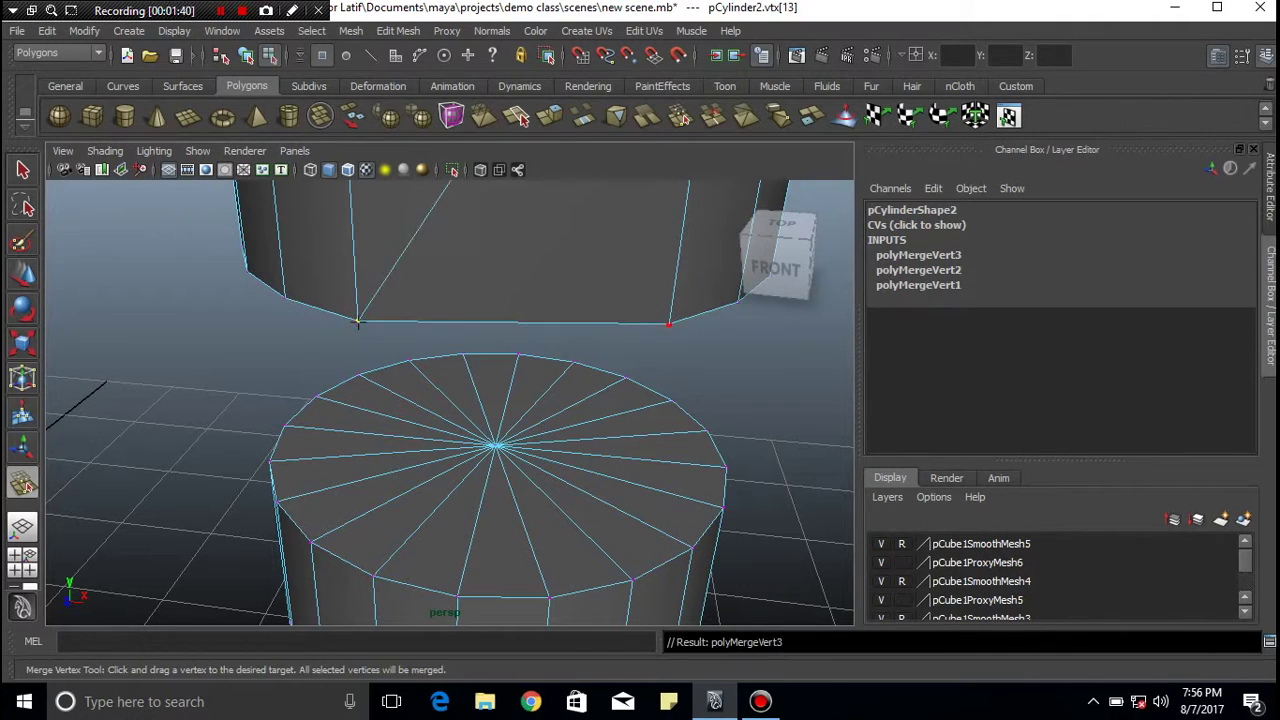
pyautogui.scroll(-1, 520, 228)
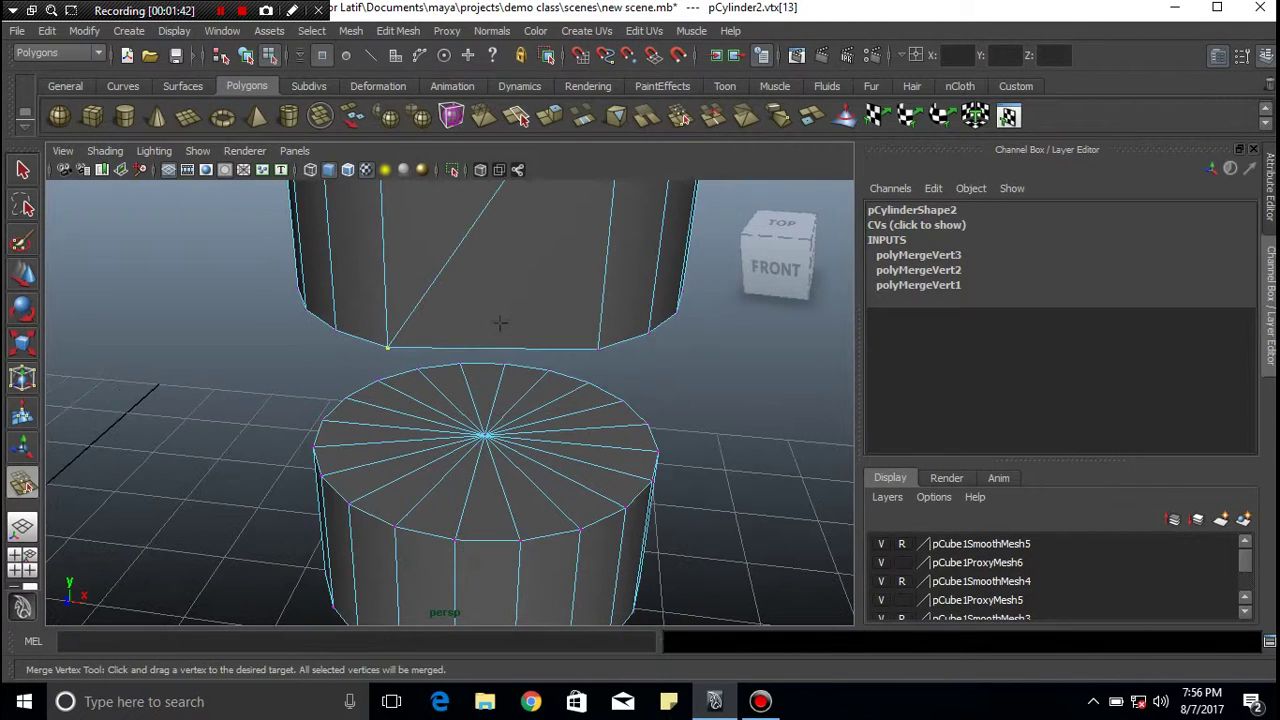
pyautogui.press('q')
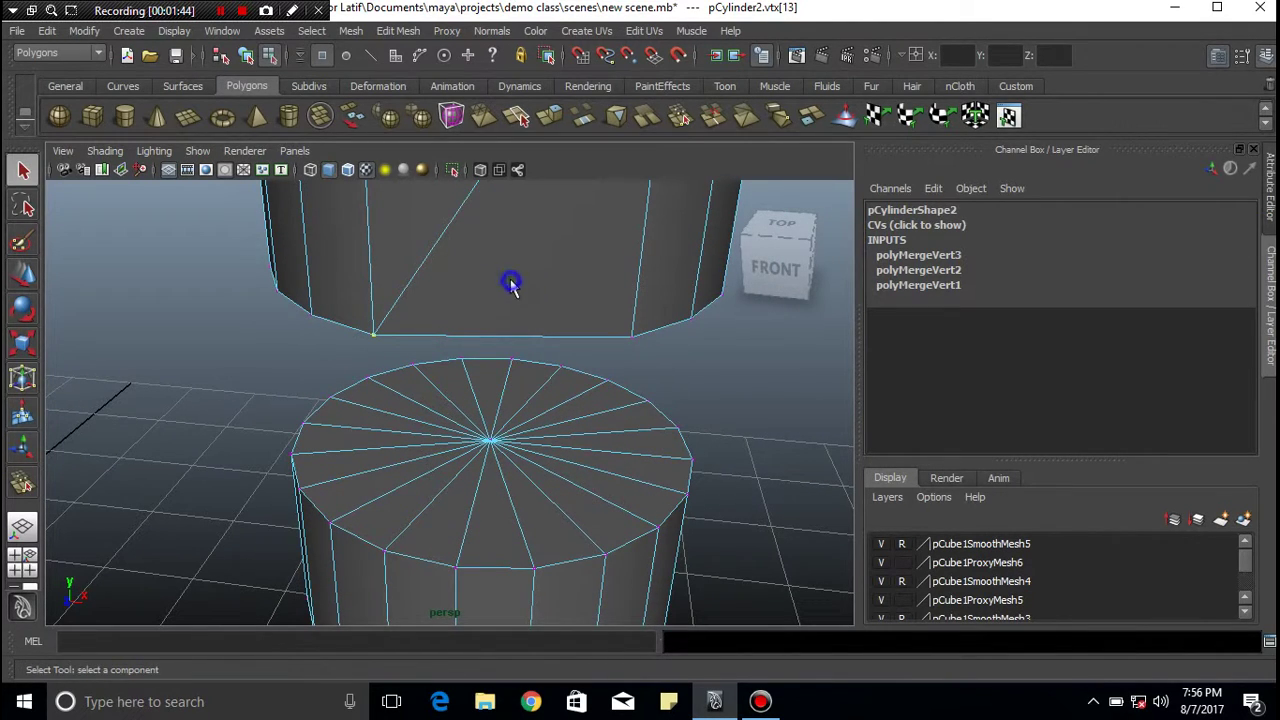
pyautogui.moveTo(510, 284); pyautogui.dragTo(564, 255, button='right')
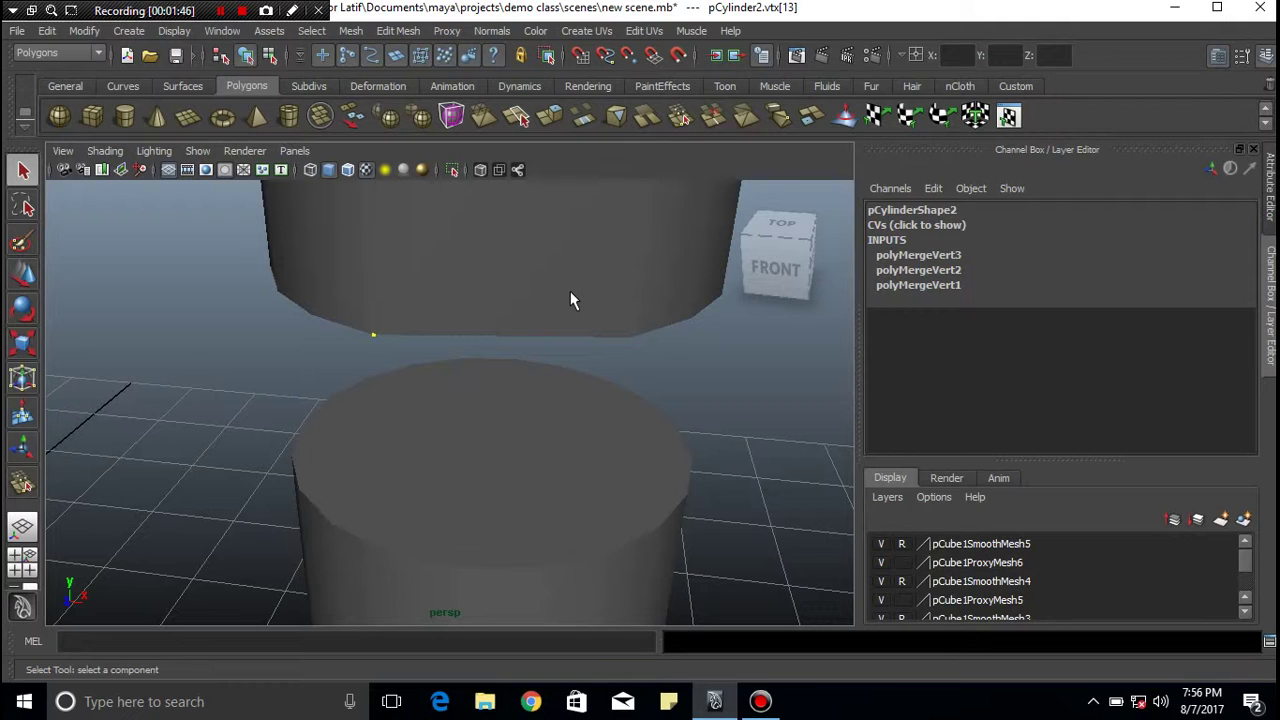
# Step: Combine the upper and lower cylinders into one mesh with Mesh > Combine
pyautogui.scroll(-2, 570, 298)
pyautogui.scroll(-2, 567, 297)
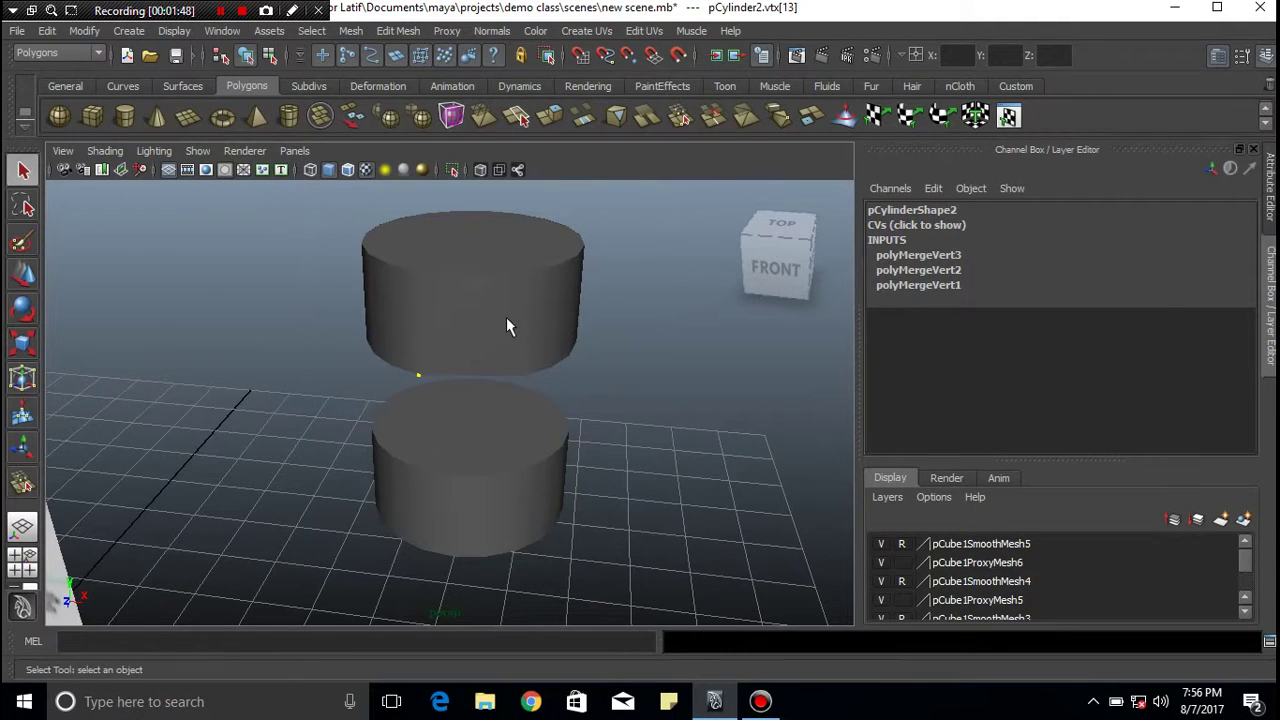
pyautogui.click(506, 325)
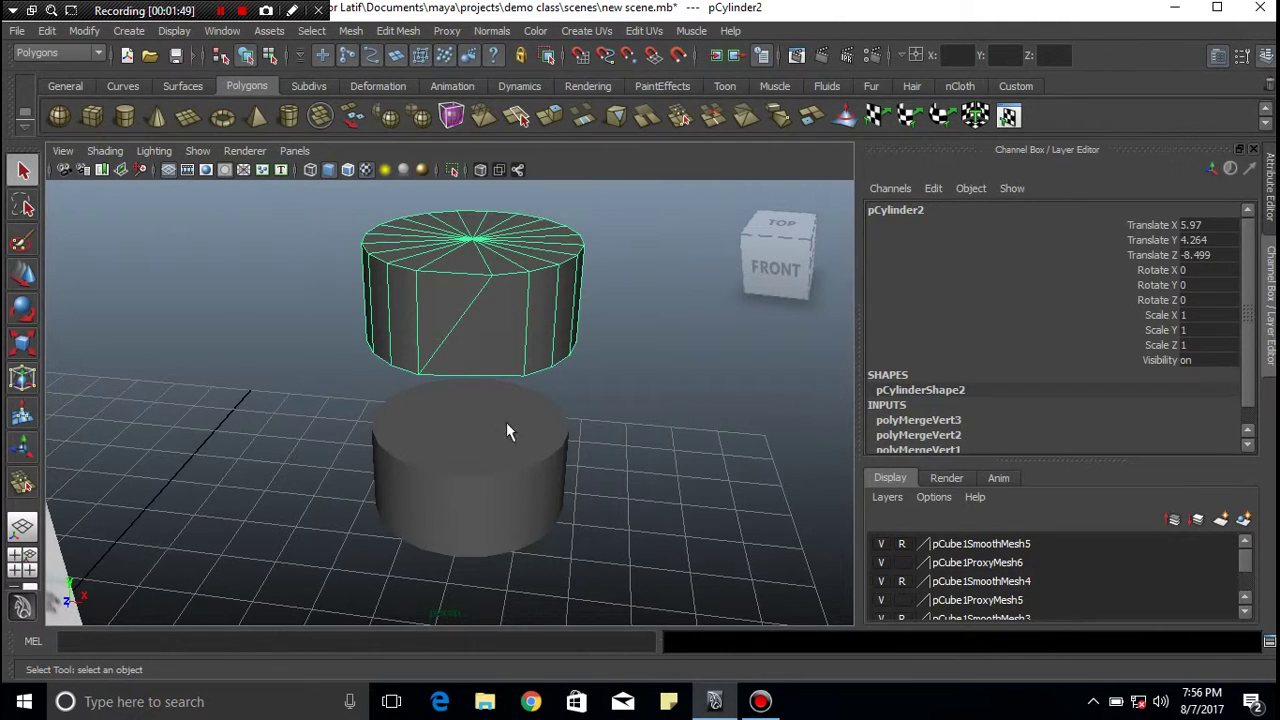
pyautogui.click(491, 445)
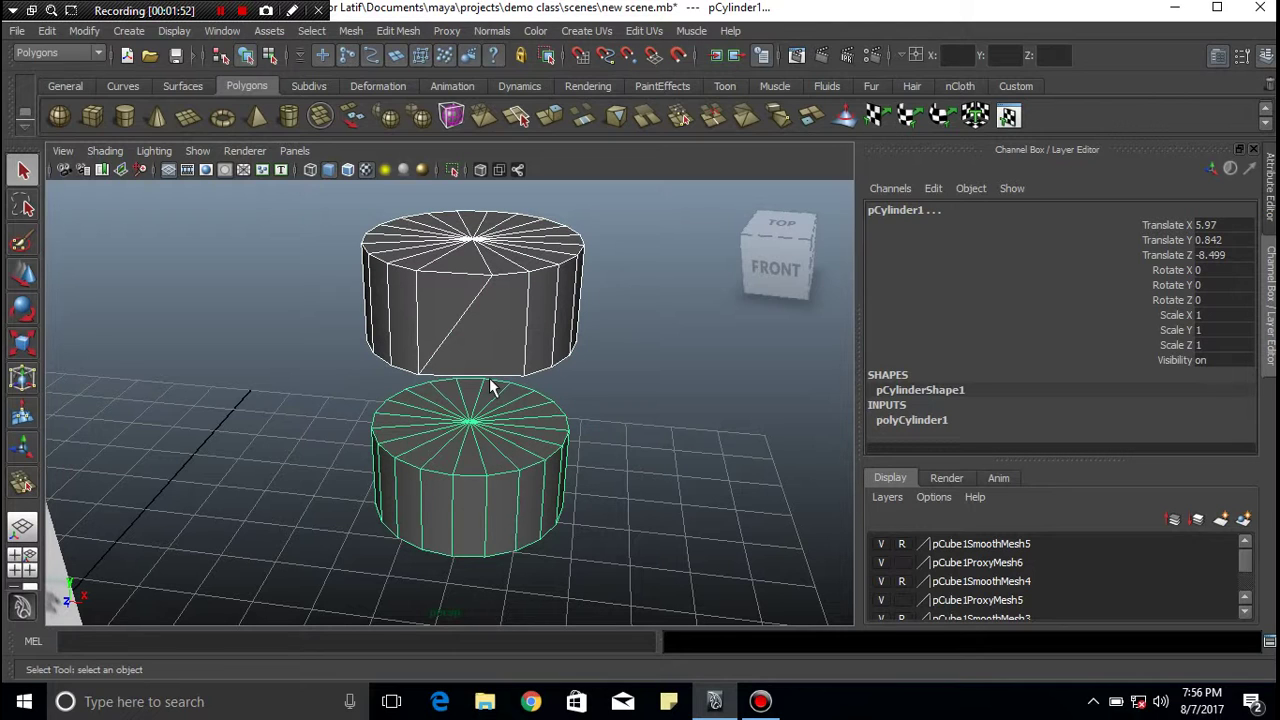
pyautogui.click(406, 31)
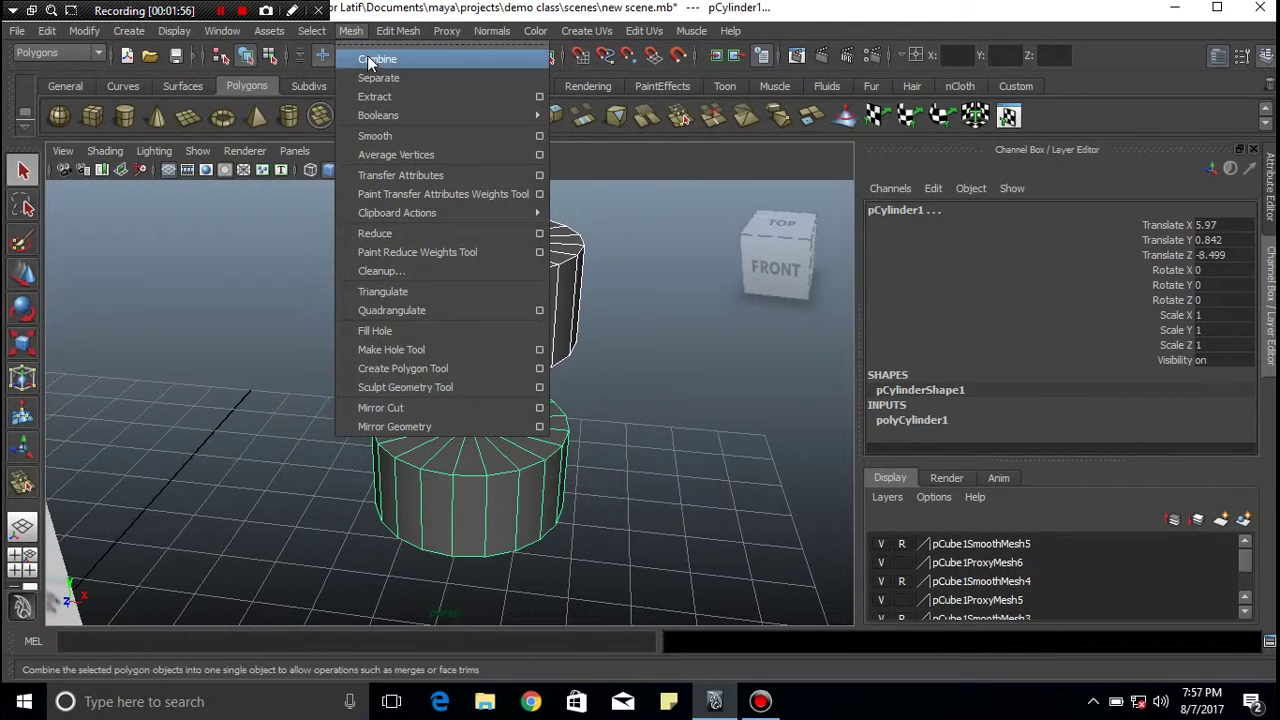
pyautogui.click(367, 58)
# Step: Check that the cylinders now select as the single combined object polySurface1
pyautogui.click(709, 468)
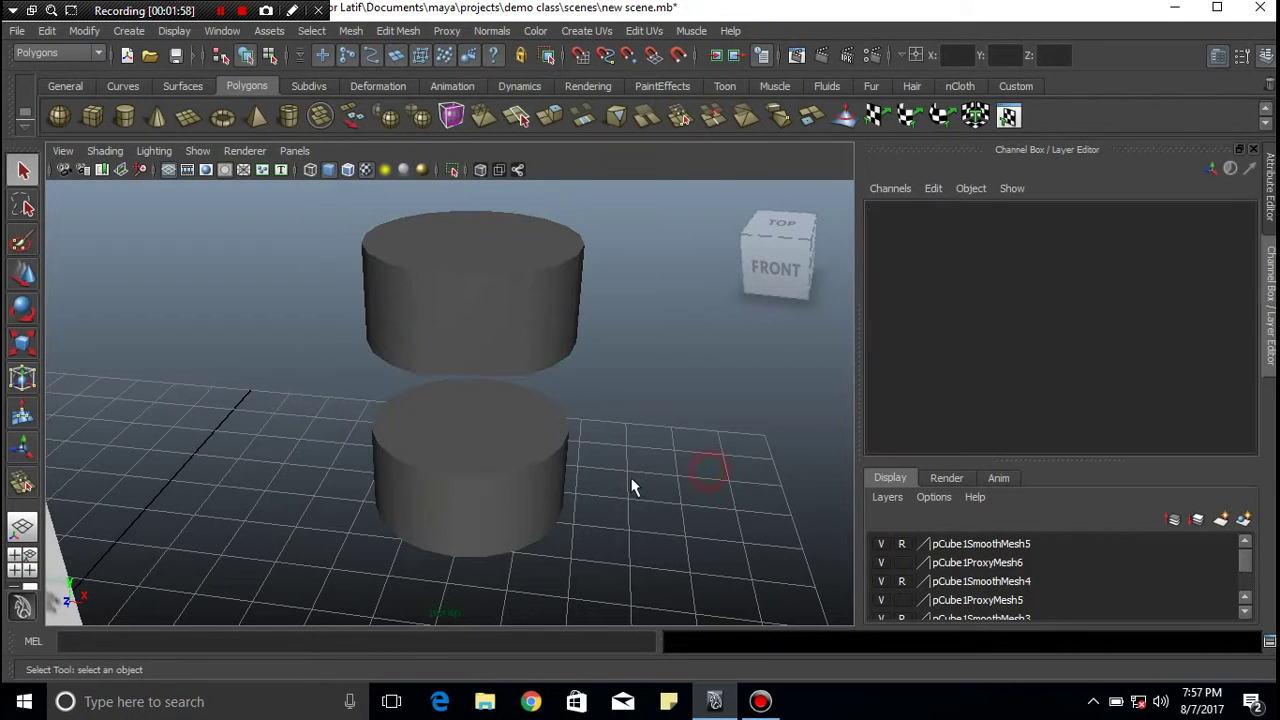
pyautogui.click(500, 471)
pyautogui.click(637, 497)
pyautogui.click(531, 326)
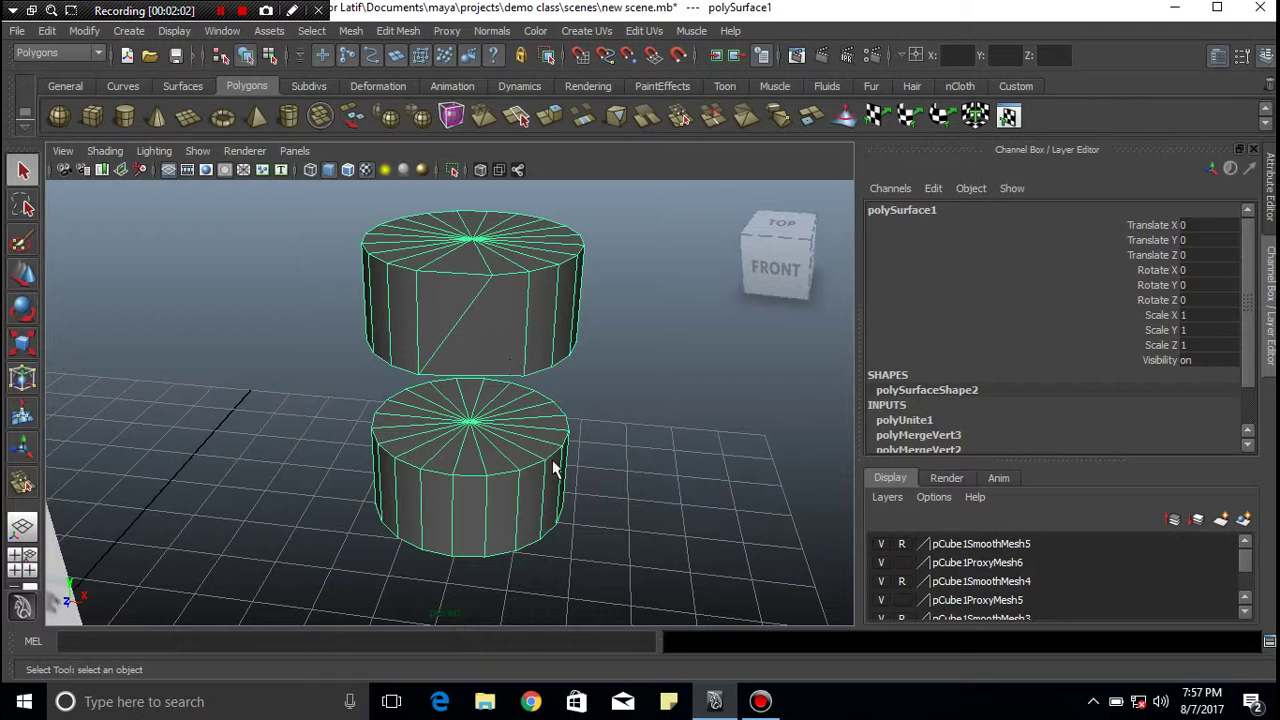
pyautogui.click(661, 458)
pyautogui.scroll(3, 545, 437)
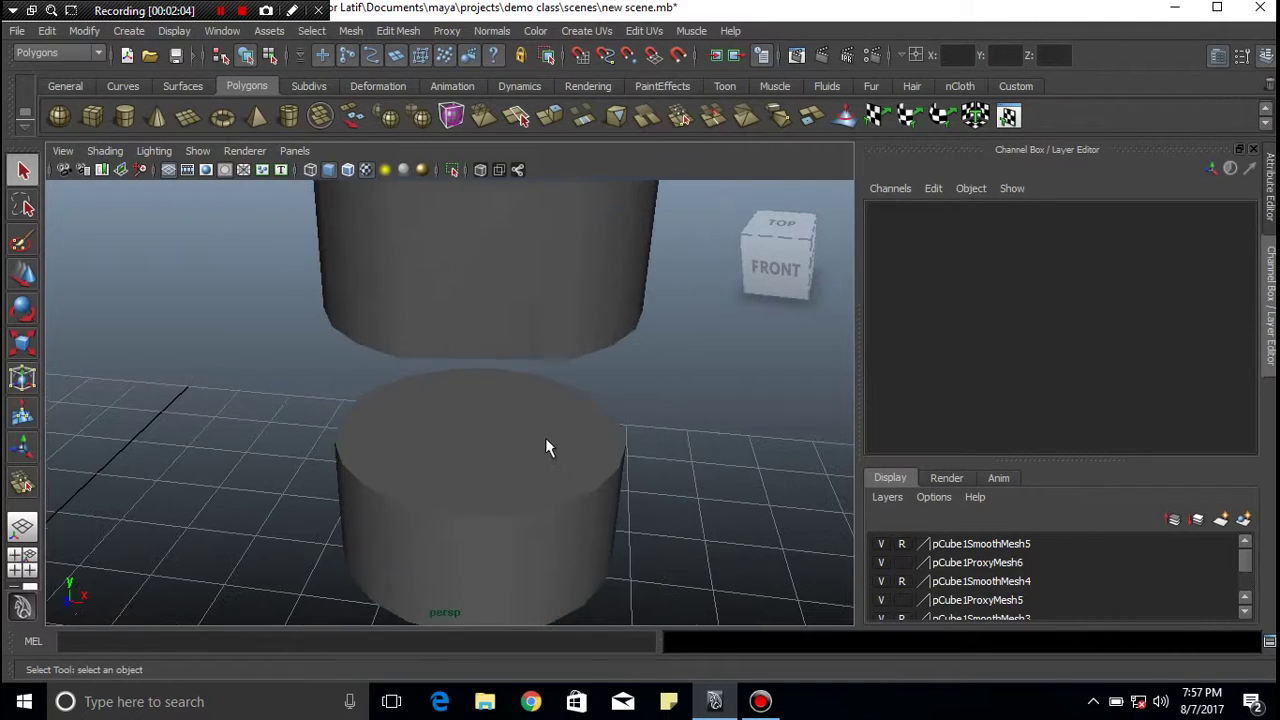
pyautogui.click(473, 453)
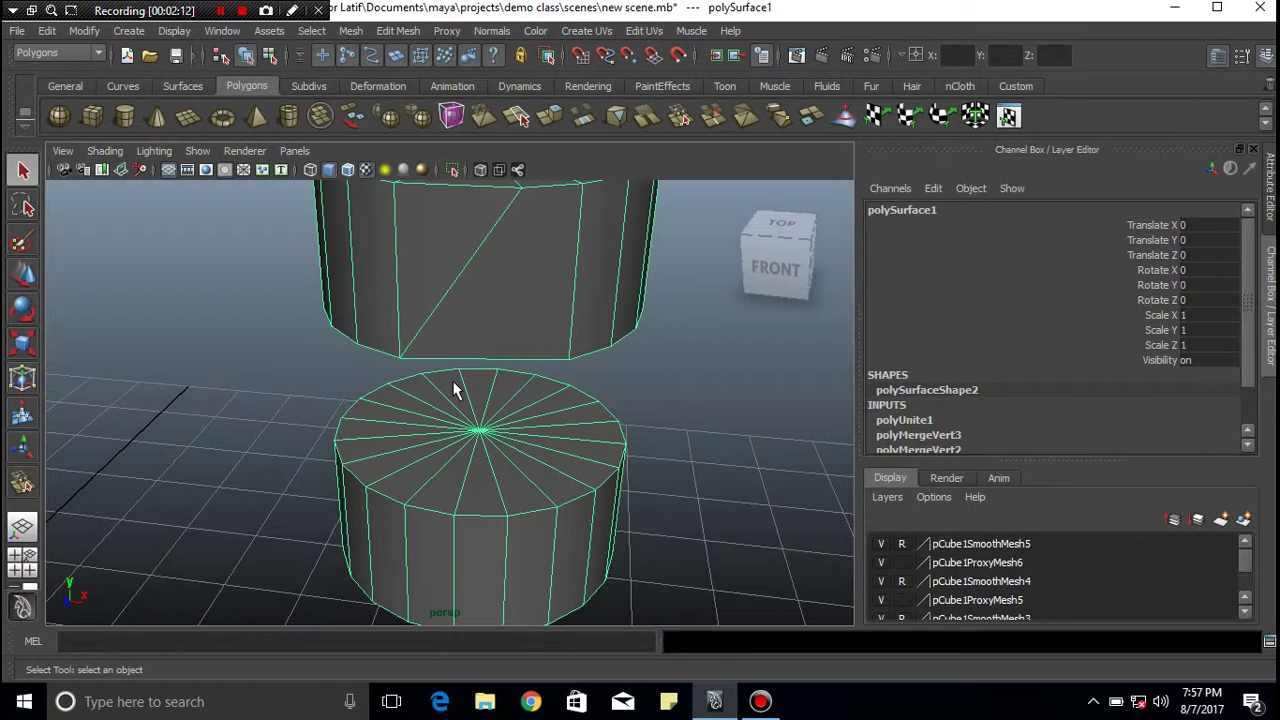
# Step: Switch polySurface1 to vertex mode and pick the upper part's bottom-rim vertex
pyautogui.scroll(2, 453, 388)
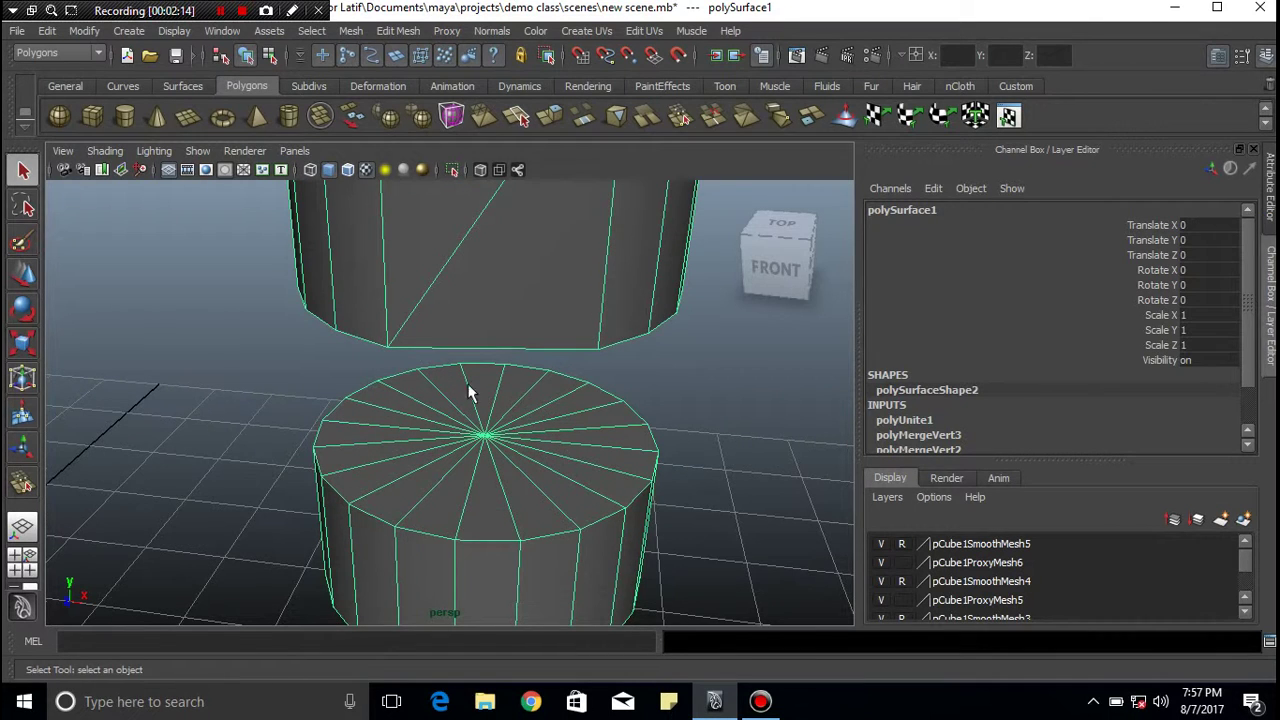
pyautogui.scroll(2, 406, 357)
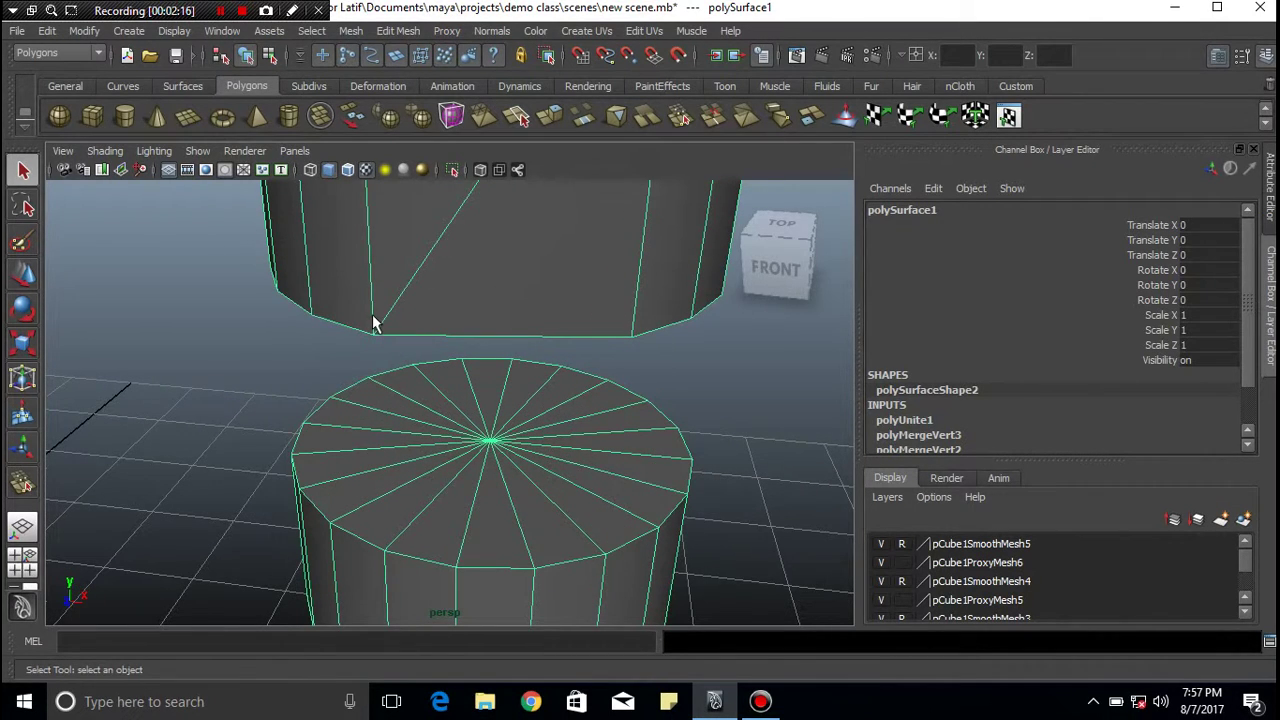
pyautogui.moveTo(381, 320); pyautogui.dragTo(330, 322, button='right')
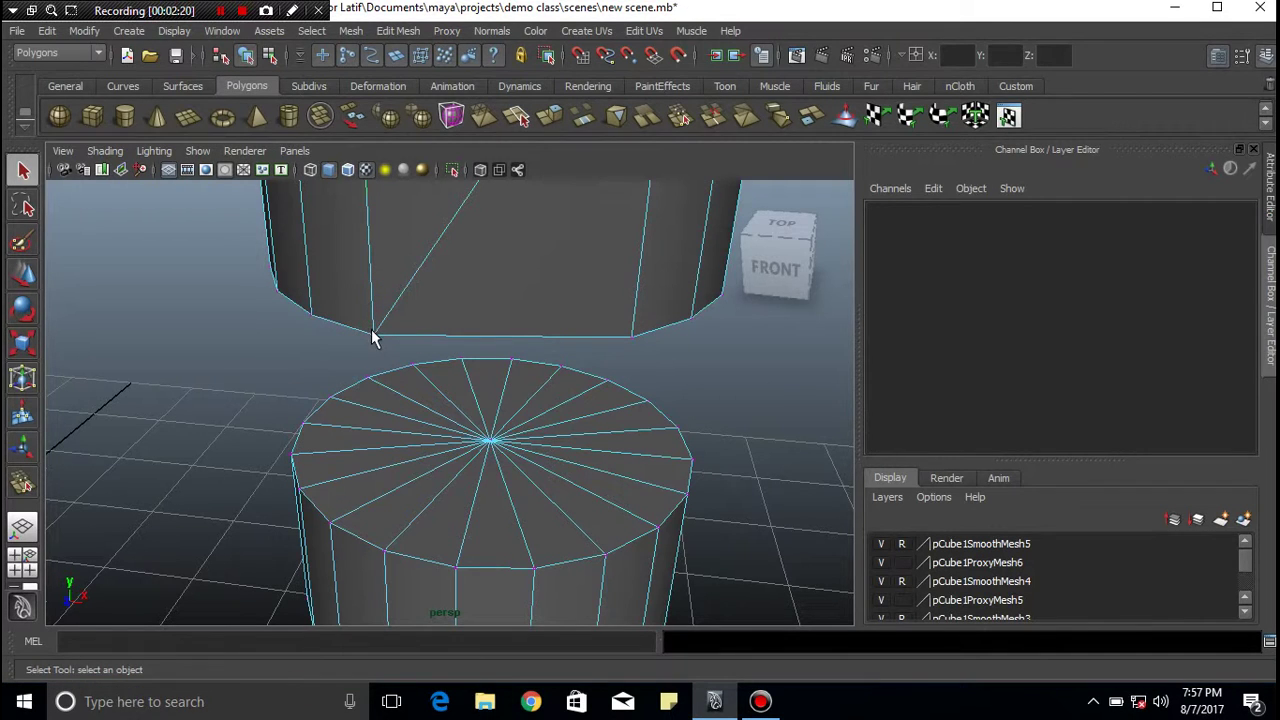
pyautogui.click(372, 335)
# Step: Weld the upper part's rim vertex onto the lower cylinder's top rim with the Merge Vertex Tool
pyautogui.press('w')
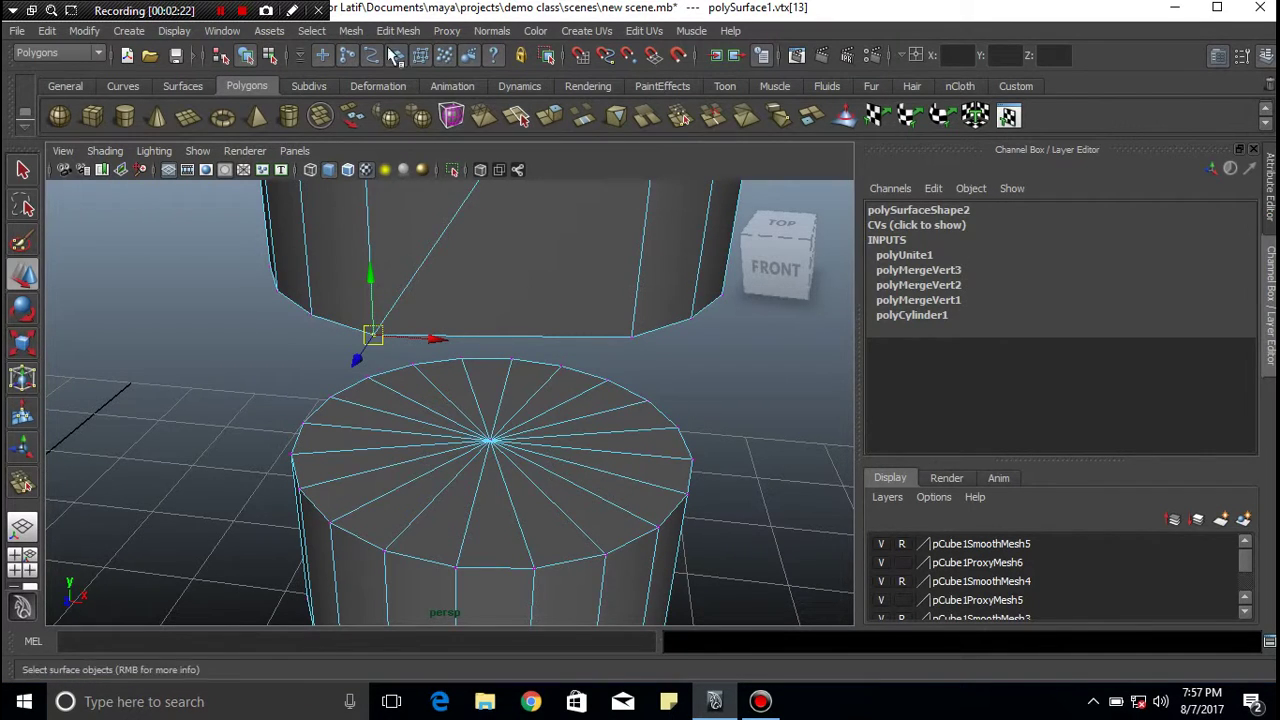
pyautogui.click(401, 32)
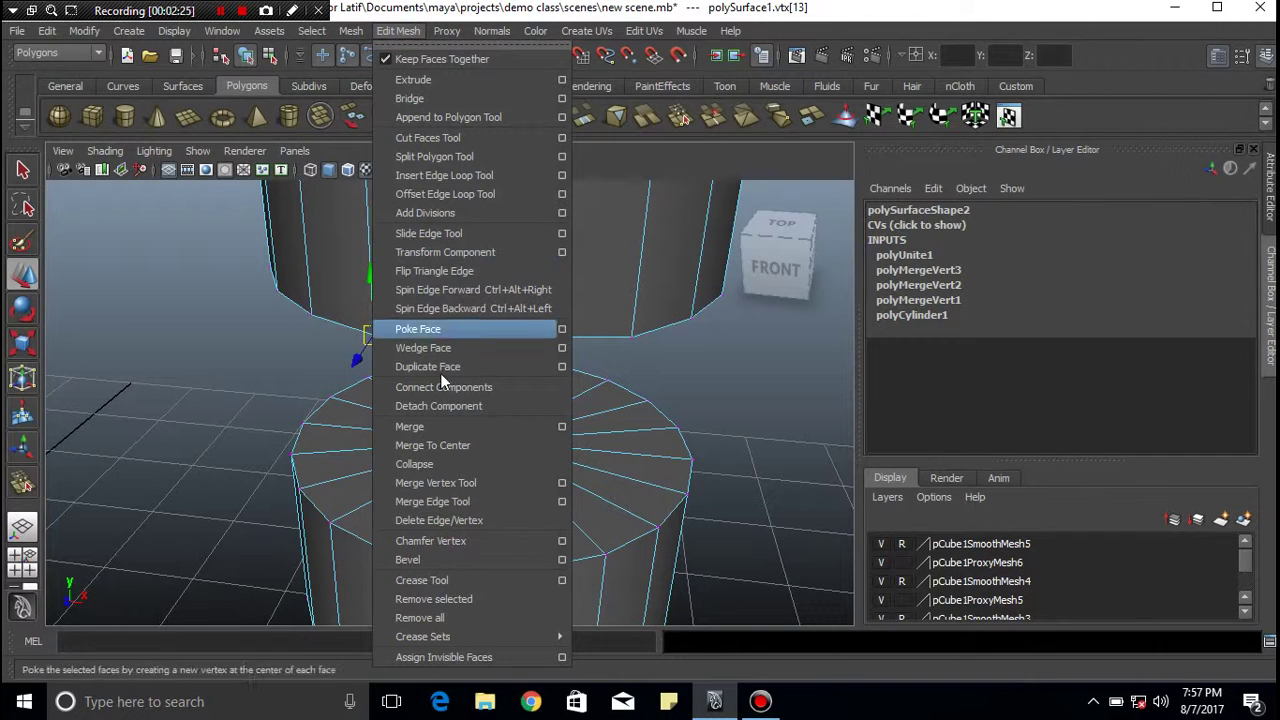
pyautogui.click(448, 484)
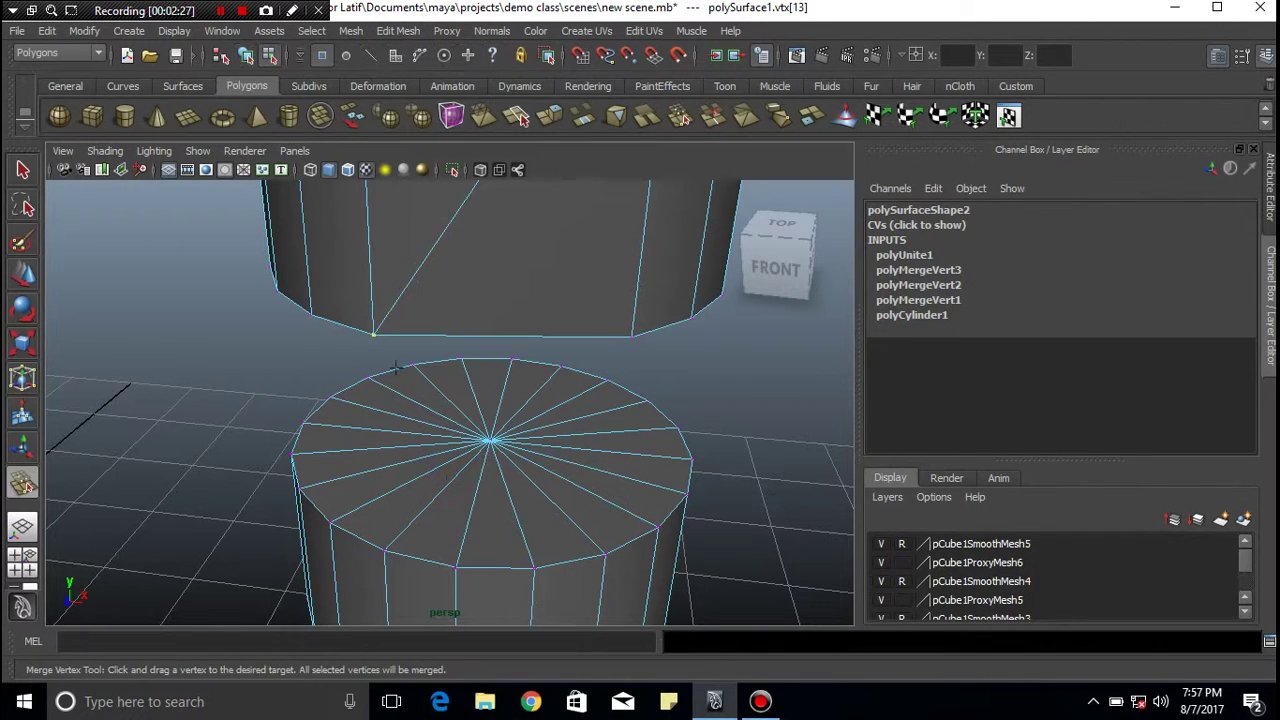
pyautogui.moveTo(372, 334); pyautogui.dragTo(383, 549)
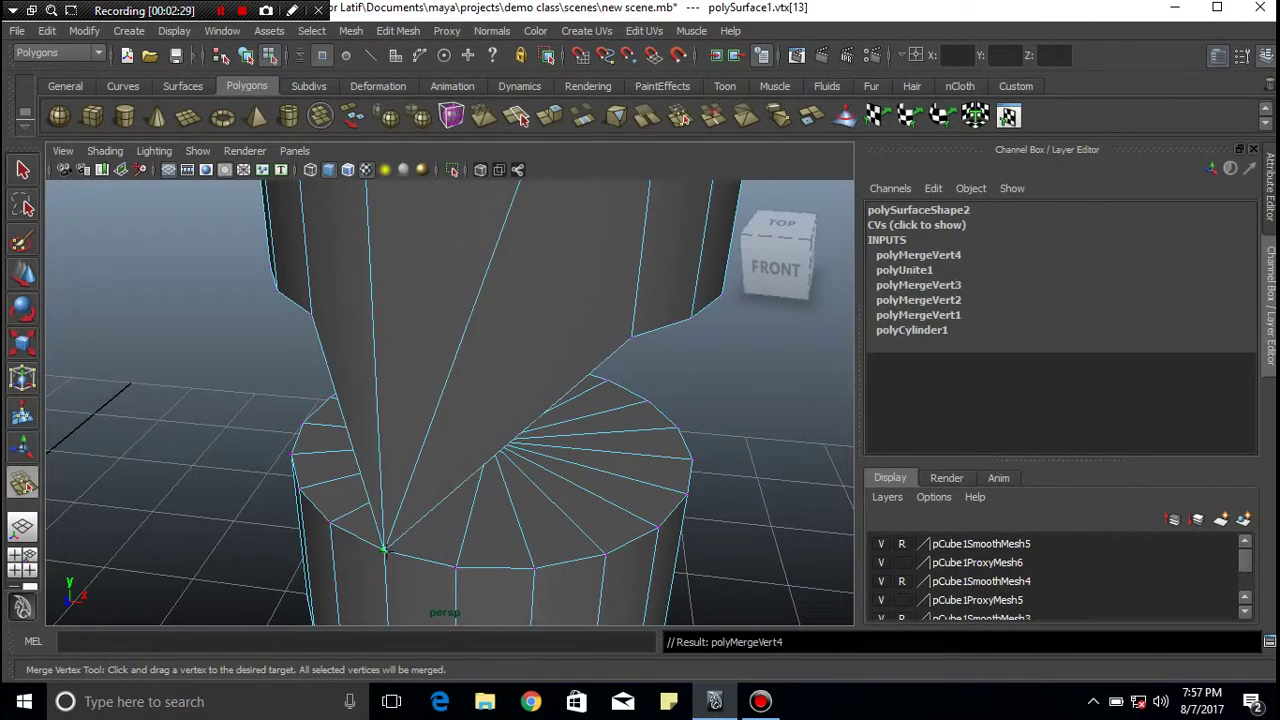
# Step: Orbit out to view both joined cylinders and the reference figure
pyautogui.keyDown('alt'); pyautogui.moveTo(513, 487); pyautogui.dragTo(502, 472); pyautogui.keyUp('alt')
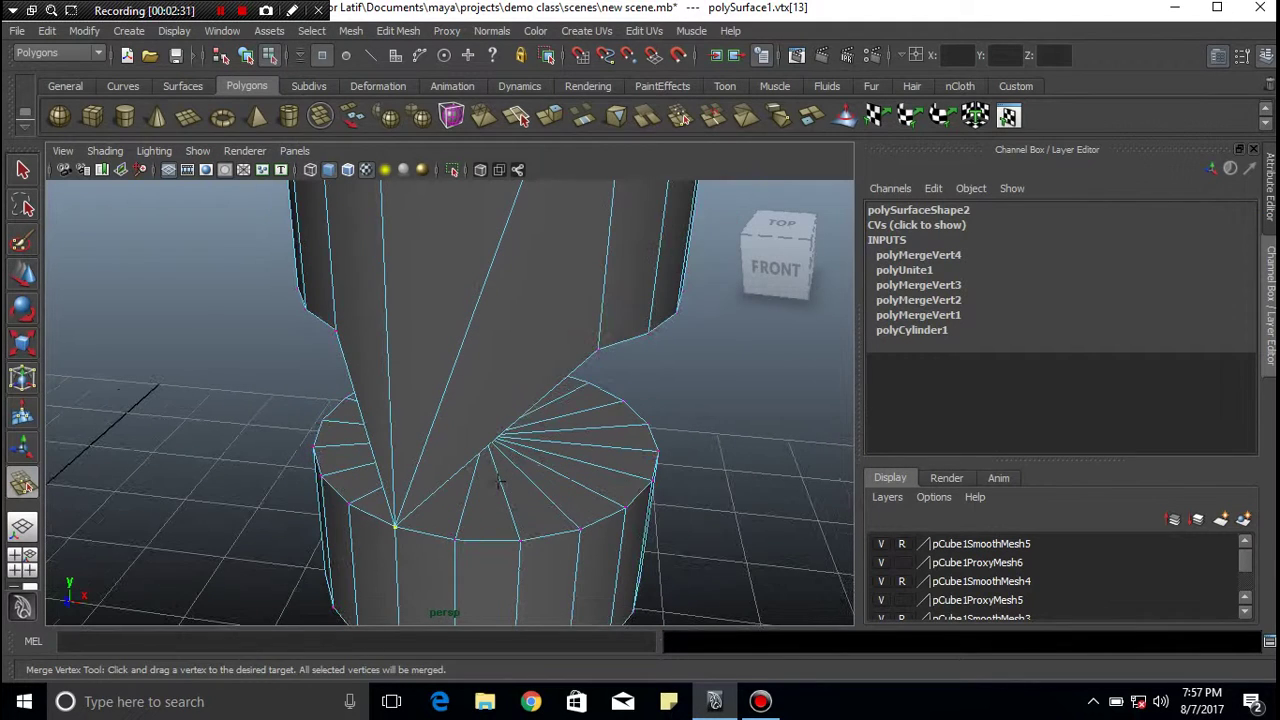
pyautogui.press('q')
pyautogui.moveTo(591, 477)
pyautogui.keyDown('alt'); pyautogui.mouseDown()
pyautogui.moveTo(586, 443)
pyautogui.moveTo(508, 428)
pyautogui.moveTo(608, 462)
pyautogui.moveTo(509, 366)
pyautogui.moveTo(517, 351)
pyautogui.moveTo(374, 337)
pyautogui.moveTo(535, 363)
pyautogui.mouseUp(); pyautogui.keyUp('alt')
pyautogui.keyDown('alt'); pyautogui.moveTo(535, 362); pyautogui.dragTo(308, 358, button='right'); pyautogui.keyUp('alt')
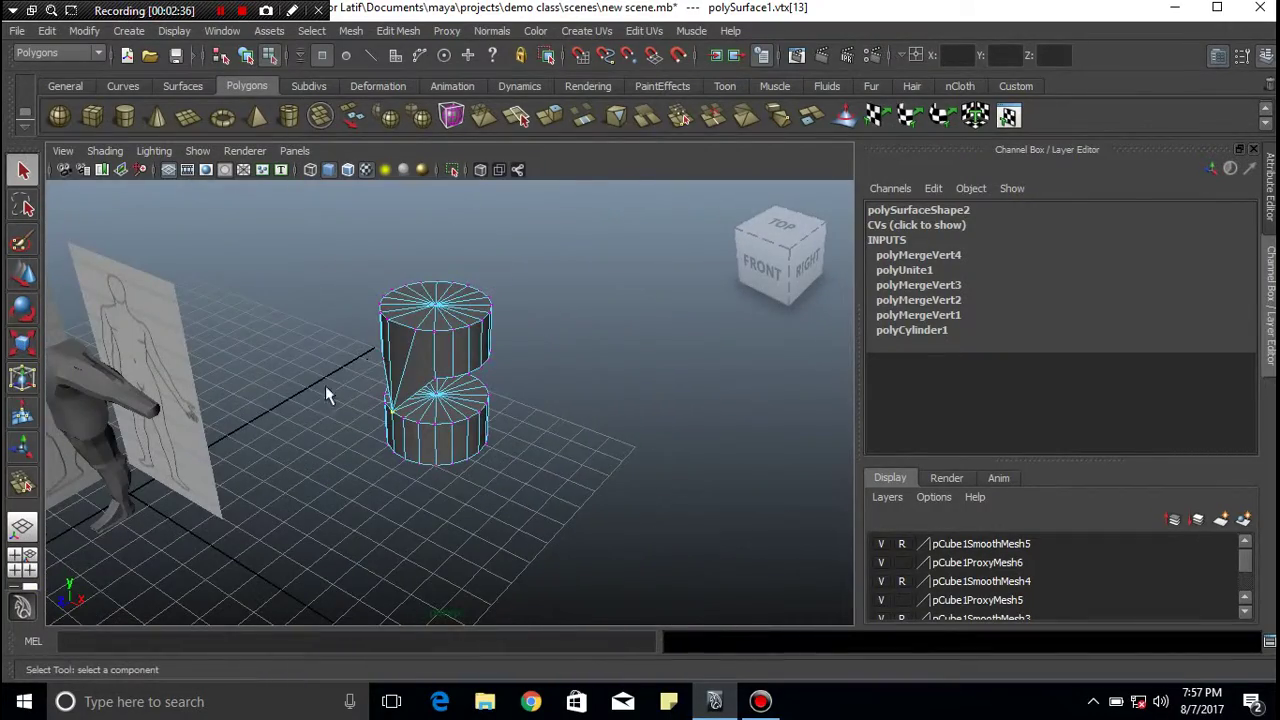
# Step: Orbit and zoom around the human model and cylinders, then bring up the Bandicam recorder window
pyautogui.moveTo(327, 393)
pyautogui.keyDown('alt'); pyautogui.mouseDown()
pyautogui.moveTo(477, 349)
pyautogui.moveTo(523, 371)
pyautogui.mouseUp(); pyautogui.keyUp('alt')
pyautogui.keyDown('alt'); pyautogui.moveTo(523, 371); pyautogui.dragTo(543, 357, button='right'); pyautogui.keyUp('alt')
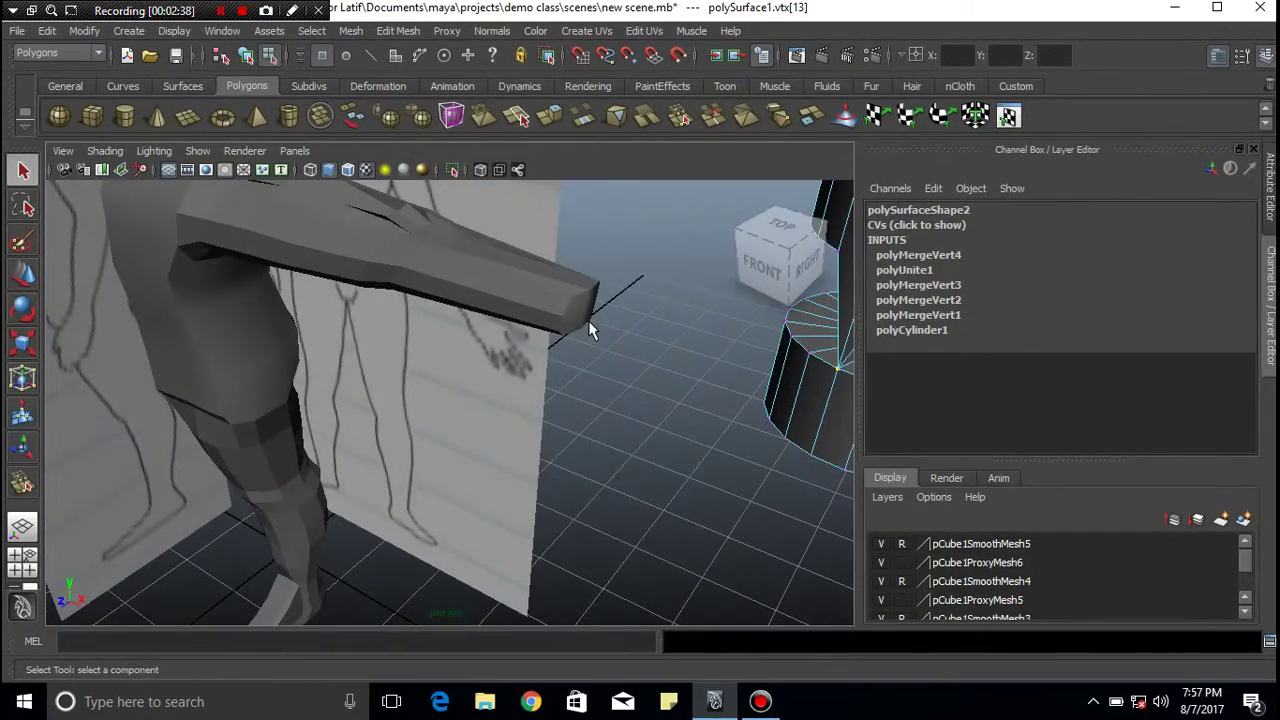
pyautogui.moveTo(588, 330)
pyautogui.keyDown('alt'); pyautogui.mouseDown()
pyautogui.moveTo(534, 340)
pyautogui.moveTo(560, 405)
pyautogui.mouseUp(); pyautogui.keyUp('alt')
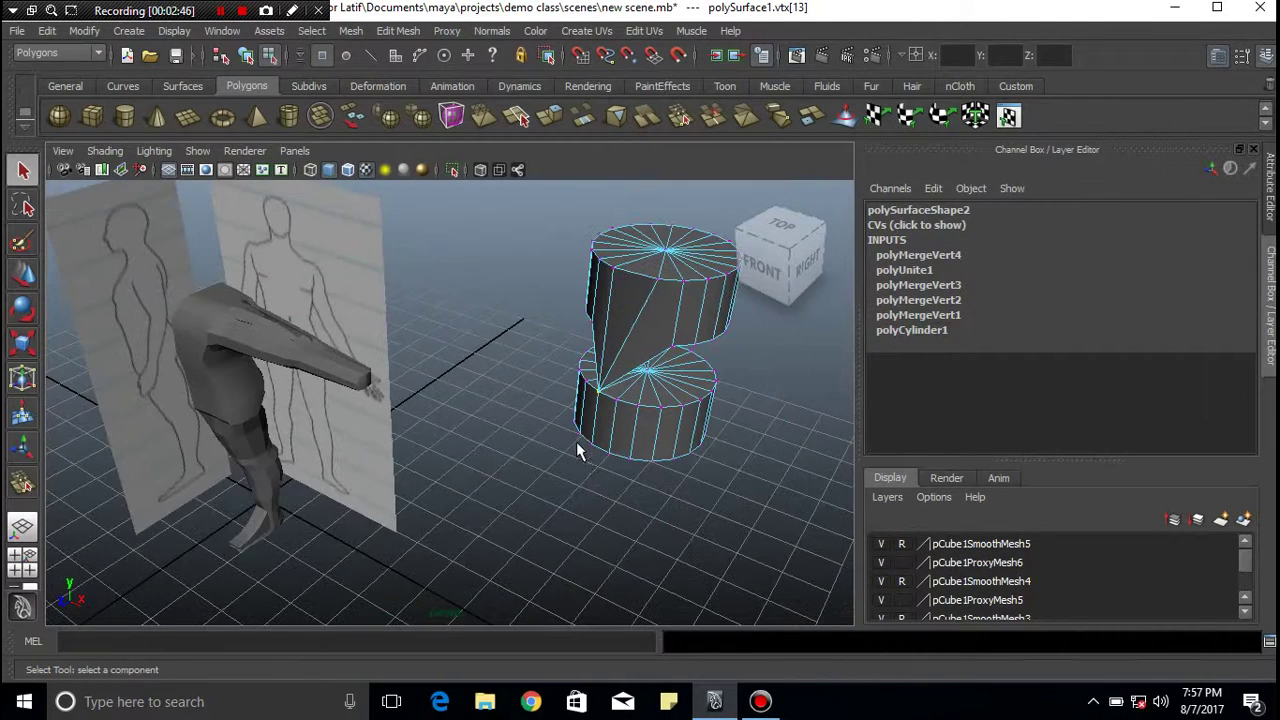
pyautogui.click(760, 701)
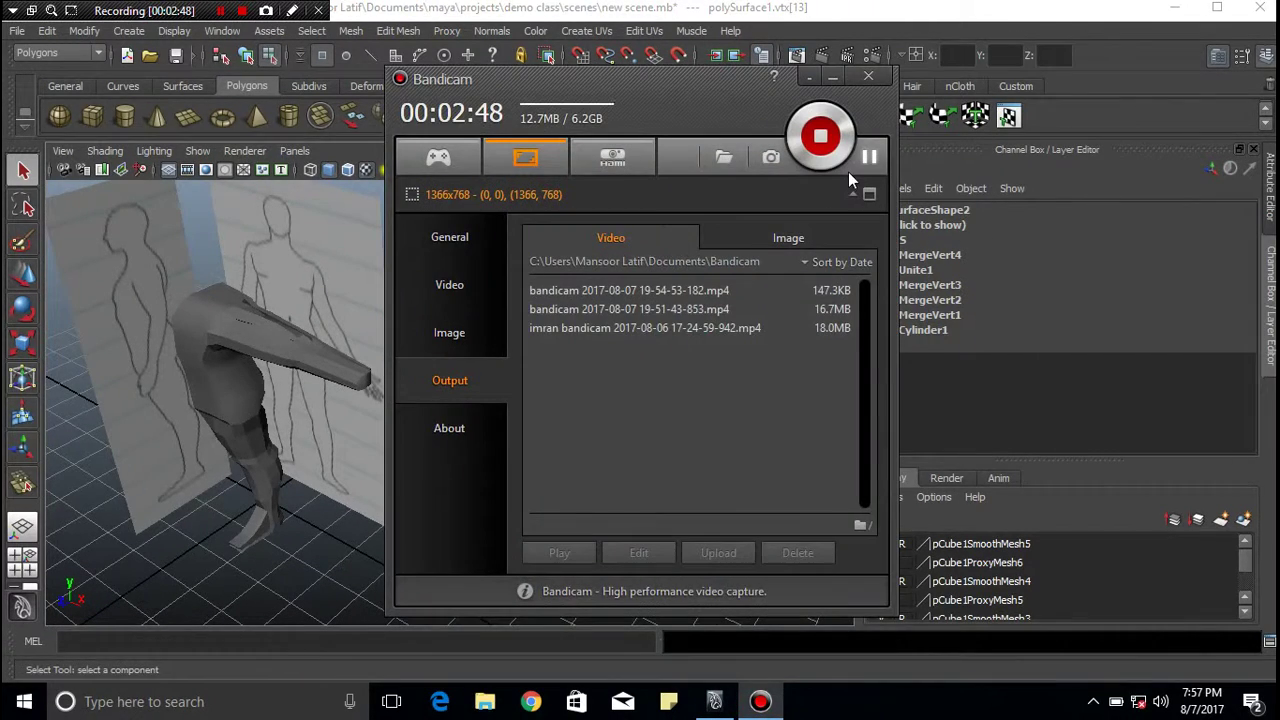